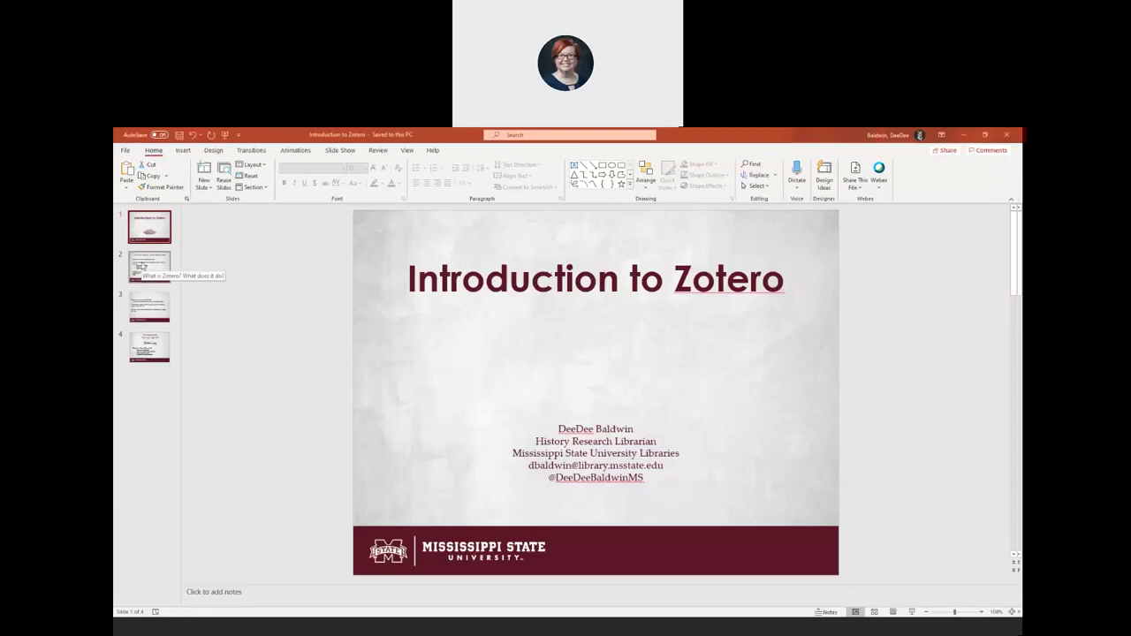
# - View slides 2 to 4 of the presentation, covering what Zotero is, its features and how to get it
pyautogui.click(140, 267)
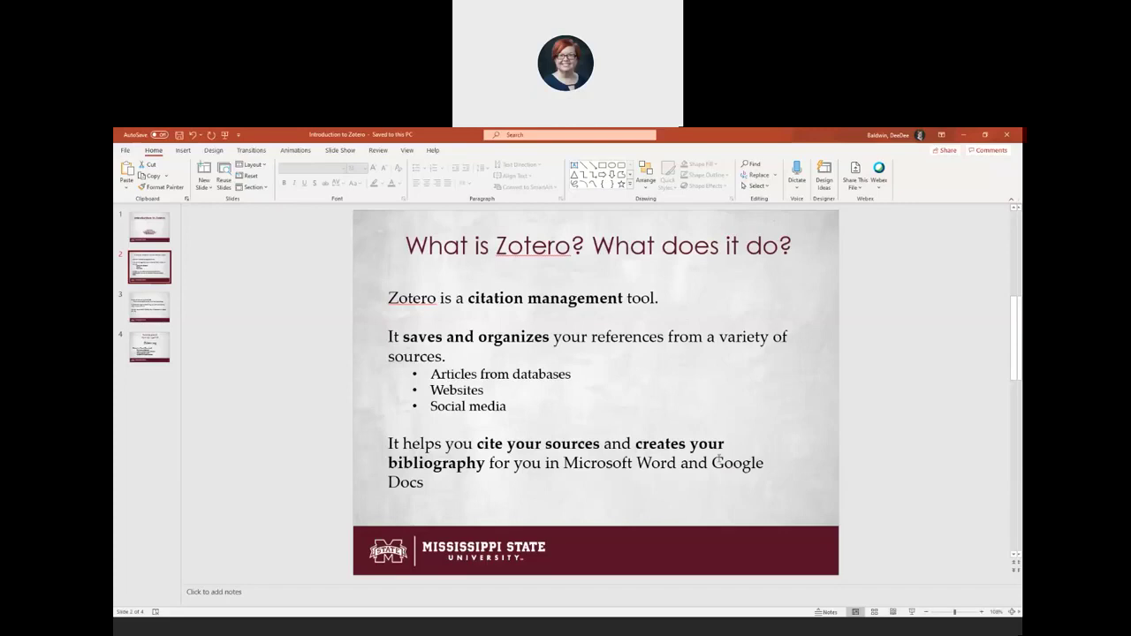
pyautogui.click(150, 306)
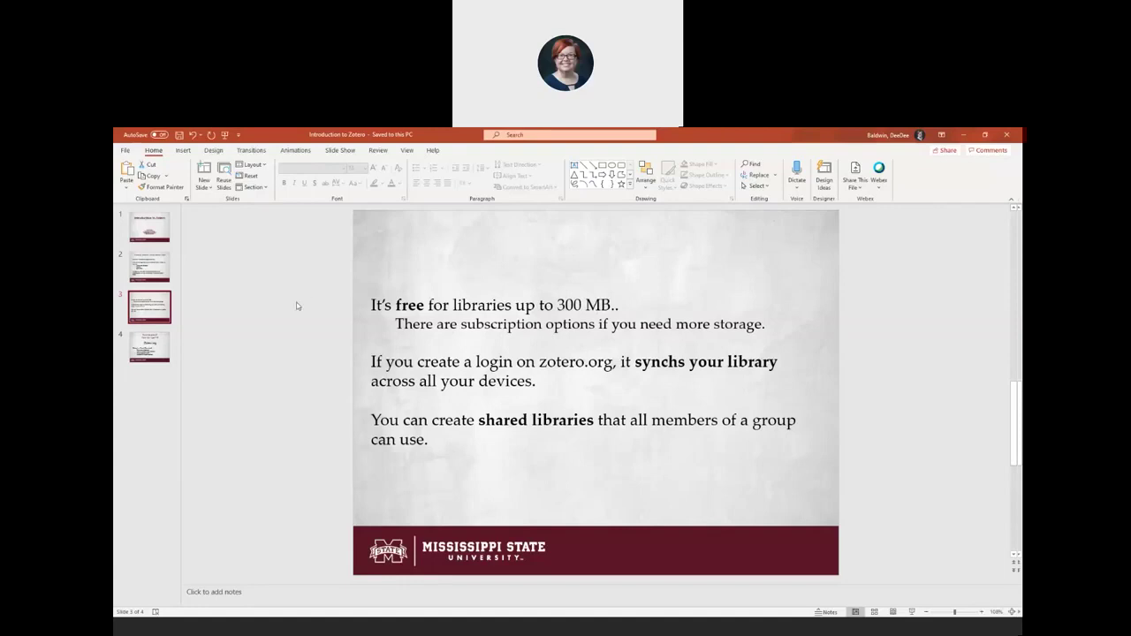
pyautogui.click(146, 352)
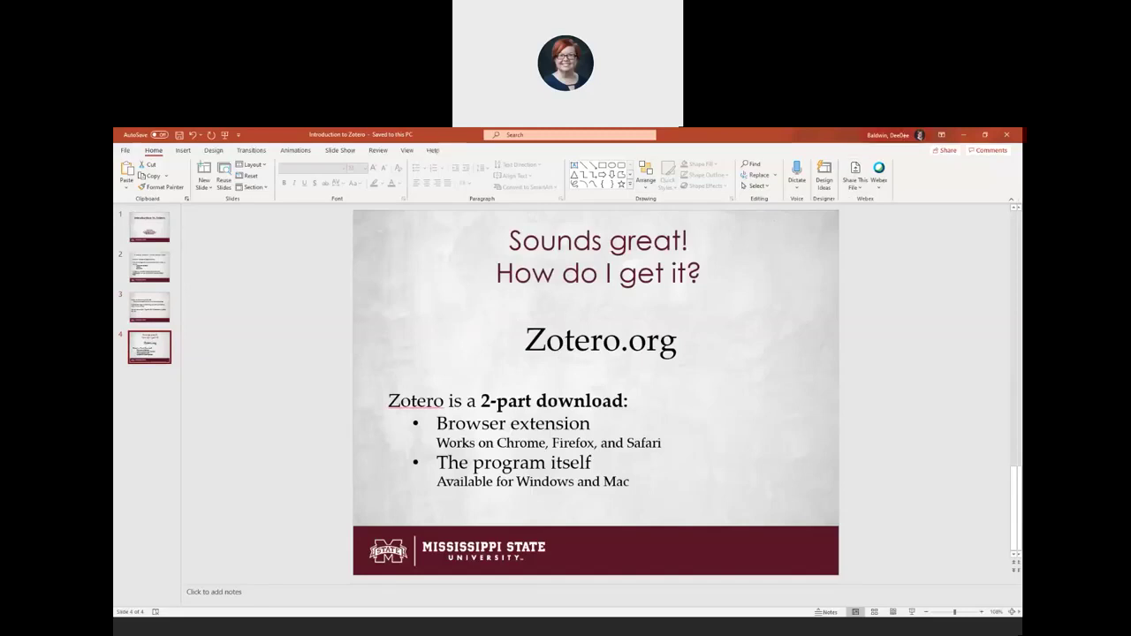
pyautogui.click(897, 134)
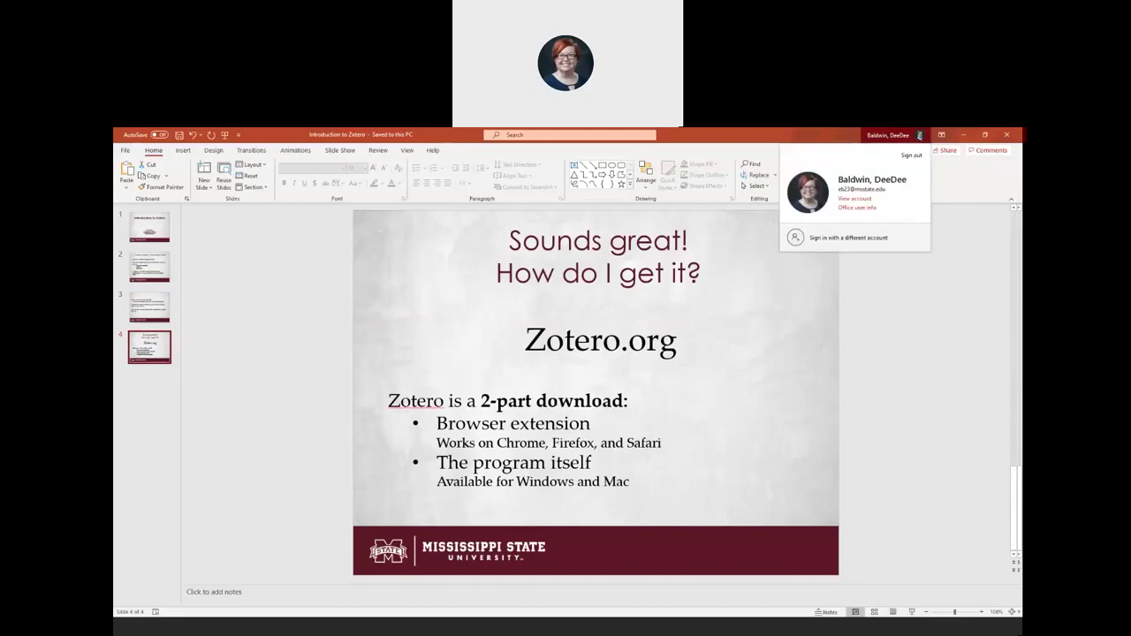
pyautogui.click(897, 134)
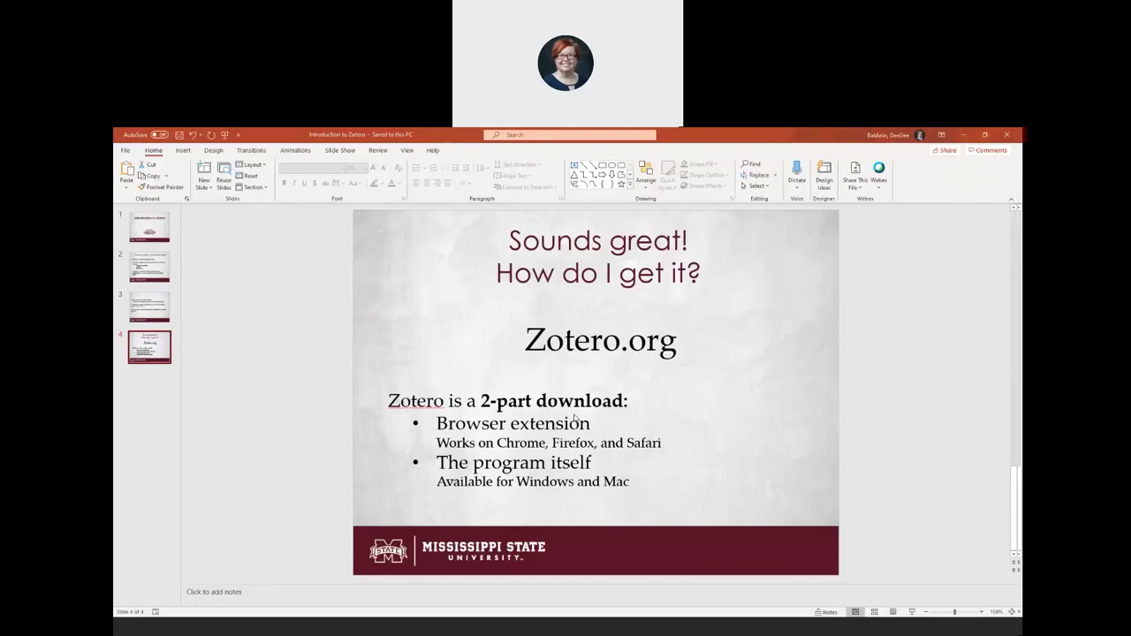
# - Switch to the browser and view the Zotero site's download page, login page and forums
pyautogui.hotkey('alt', 'Tab')
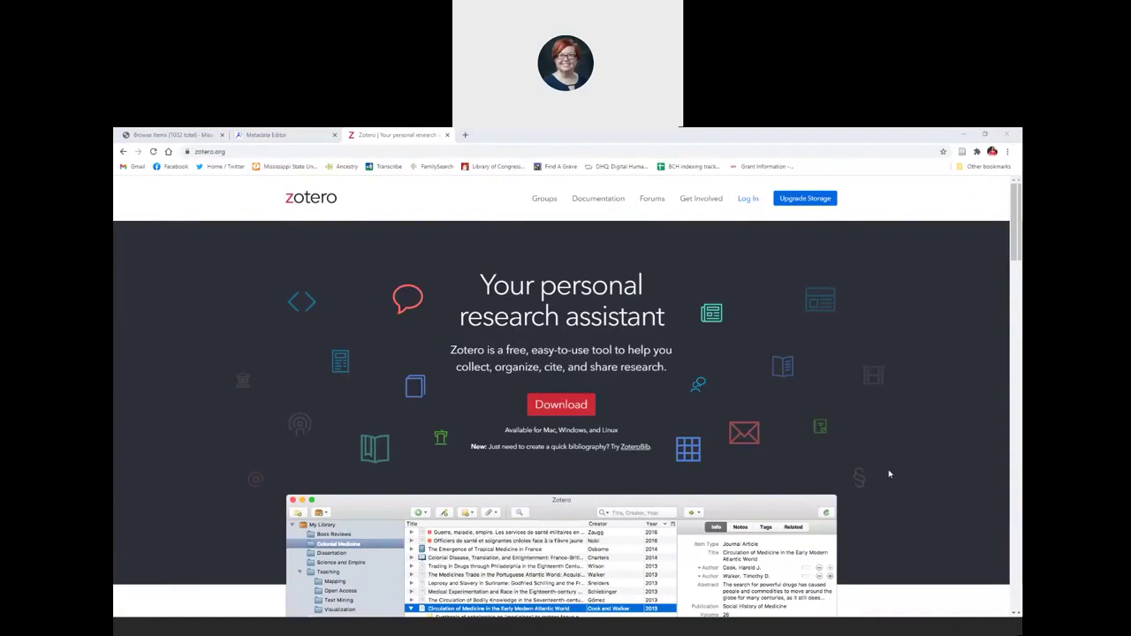
pyautogui.click(560, 405)
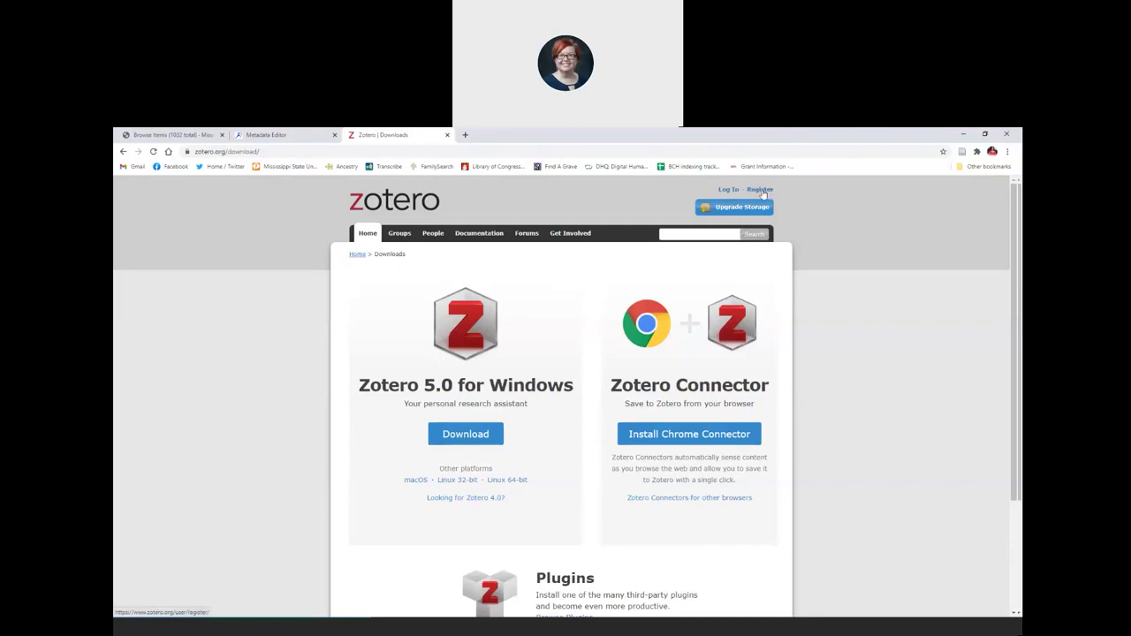
pyautogui.click(124, 152)
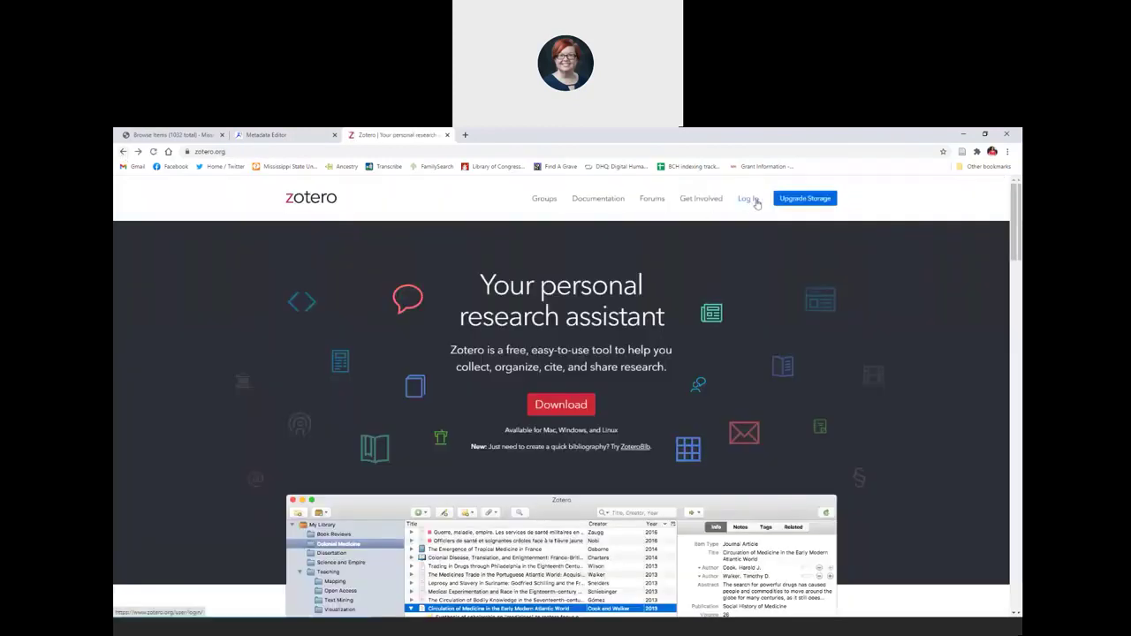
pyautogui.click(746, 202)
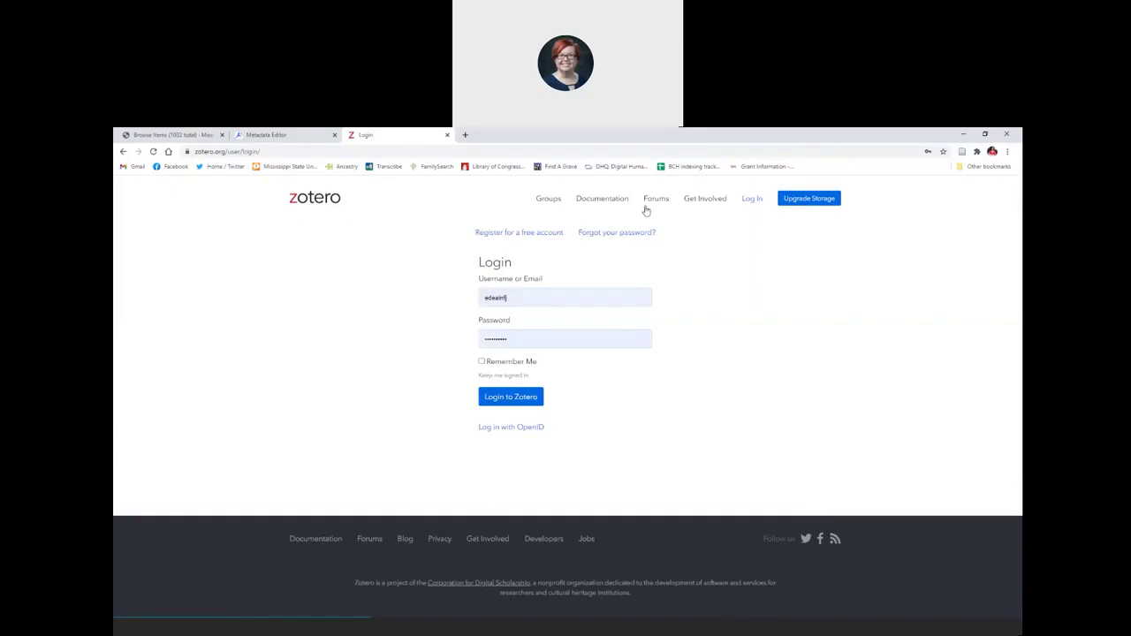
pyautogui.click(654, 199)
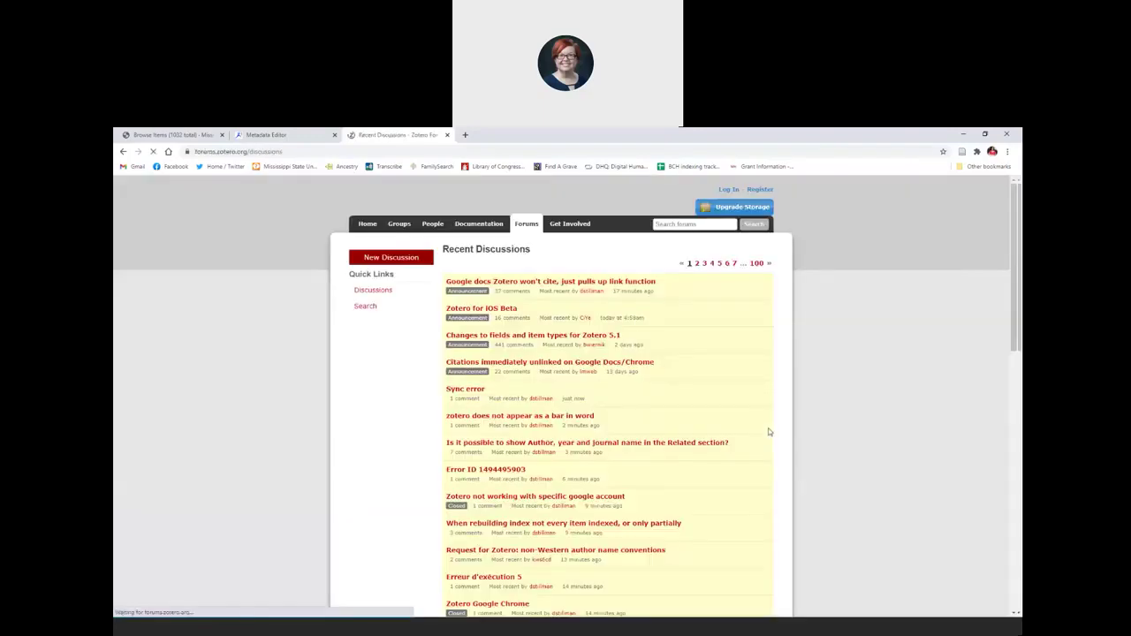
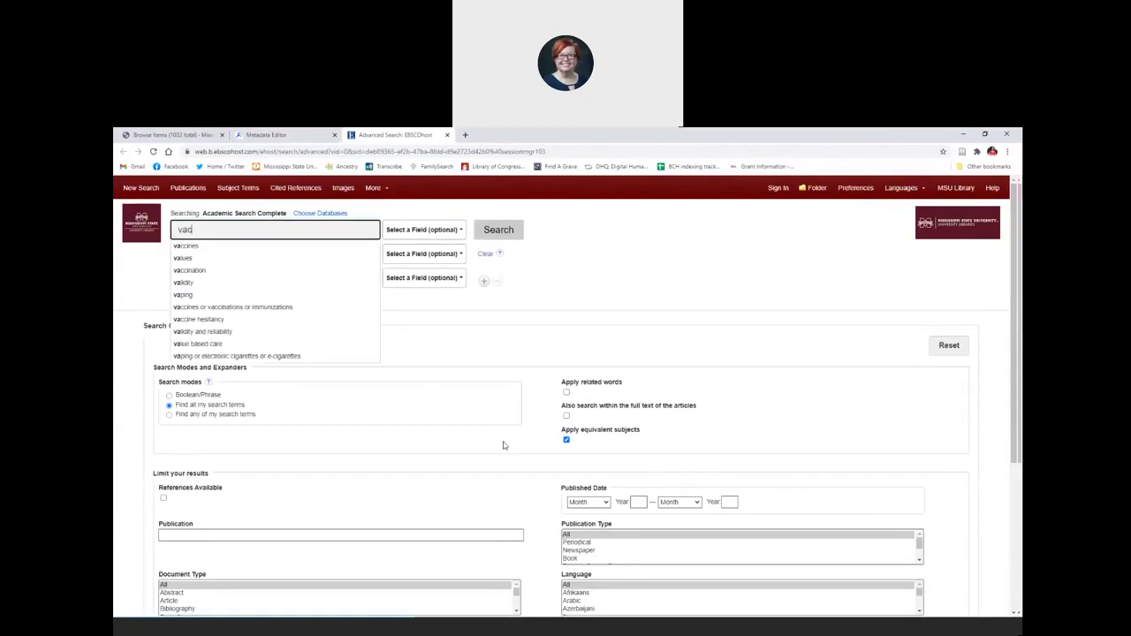
# - Search Academic Search Complete for "vaccines" and look through the first results
pyautogui.press('Return')
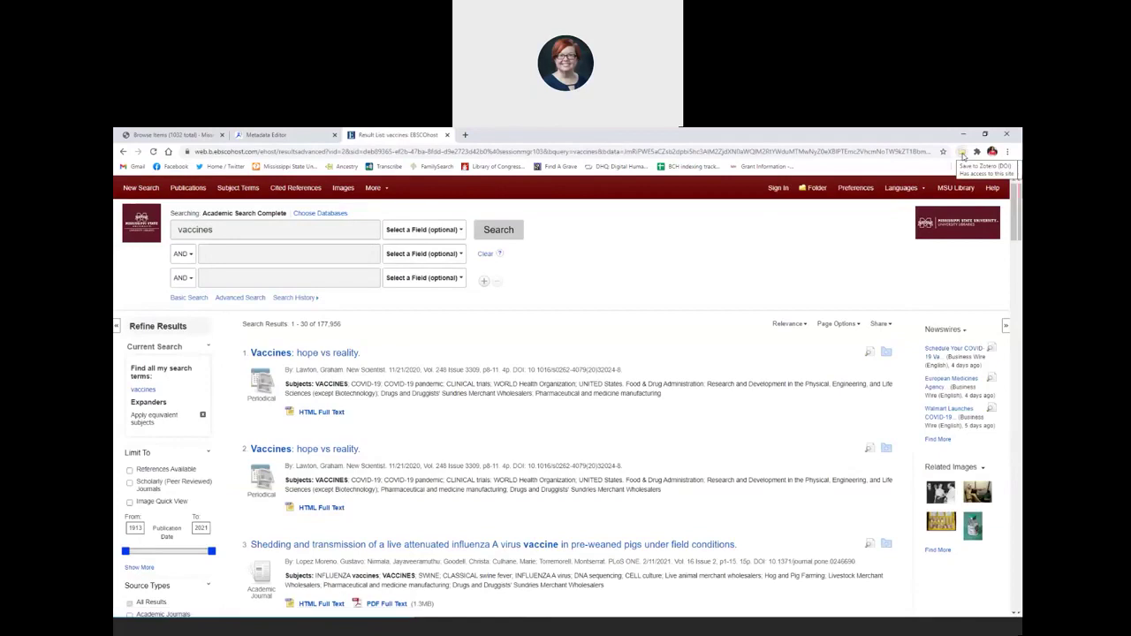
pyautogui.scroll(-2, 436, 336)
pyautogui.scroll(-5, 398, 437)
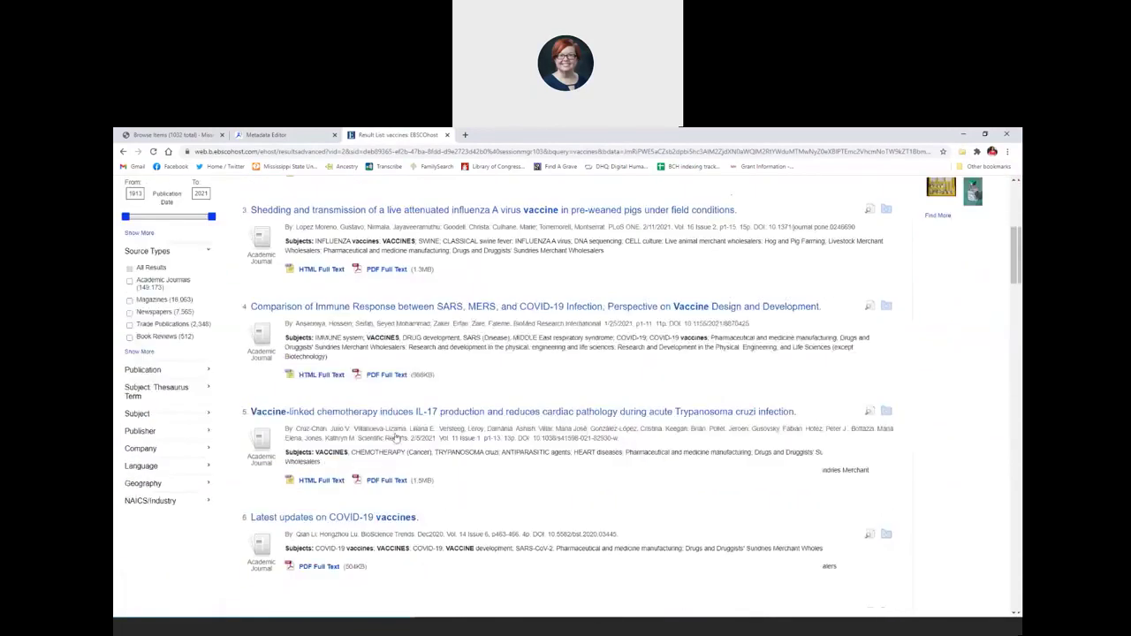
pyautogui.scroll(5, 495, 348)
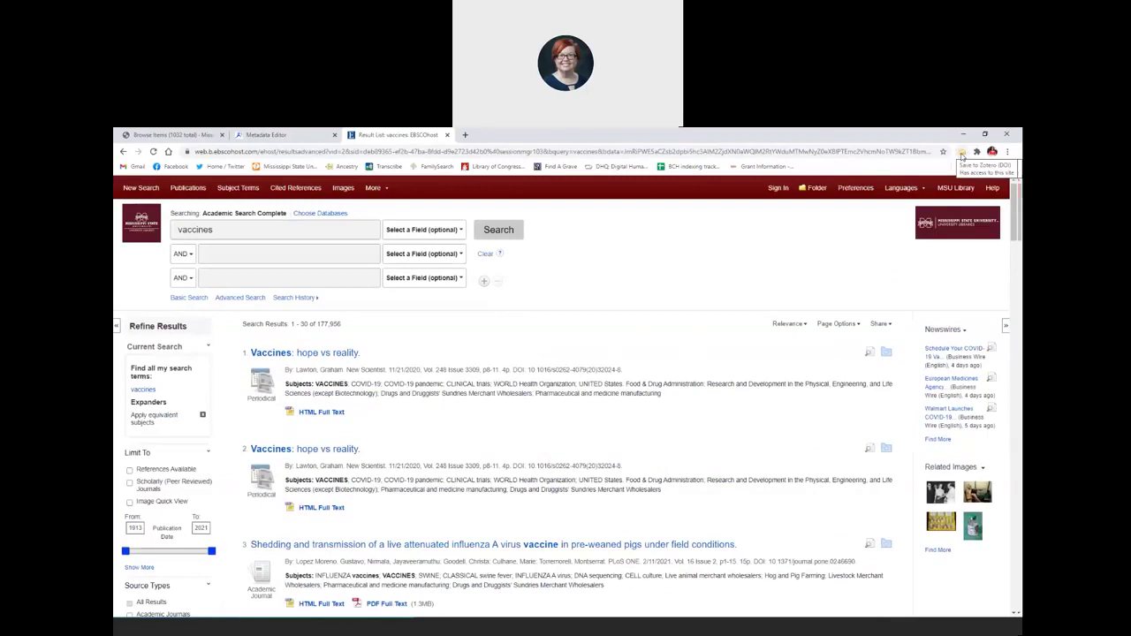
# - Start saving the vaccine search results to Zotero and select all the articles in the item selector
pyautogui.click(961, 154)
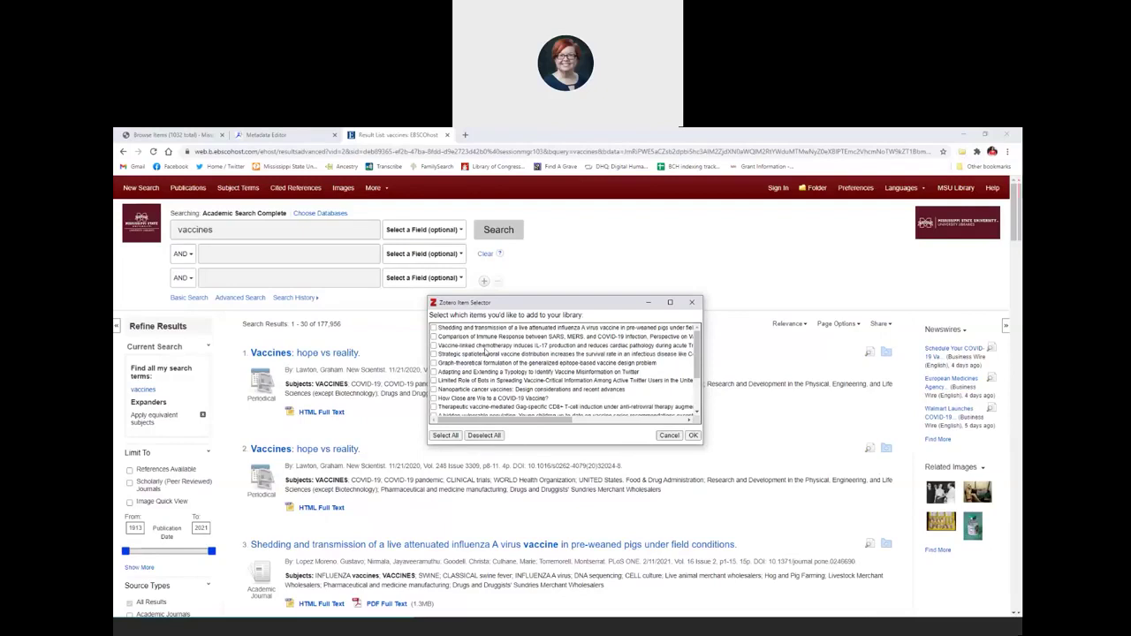
pyautogui.scroll(-2, 473, 378)
pyautogui.scroll(3, 479, 418)
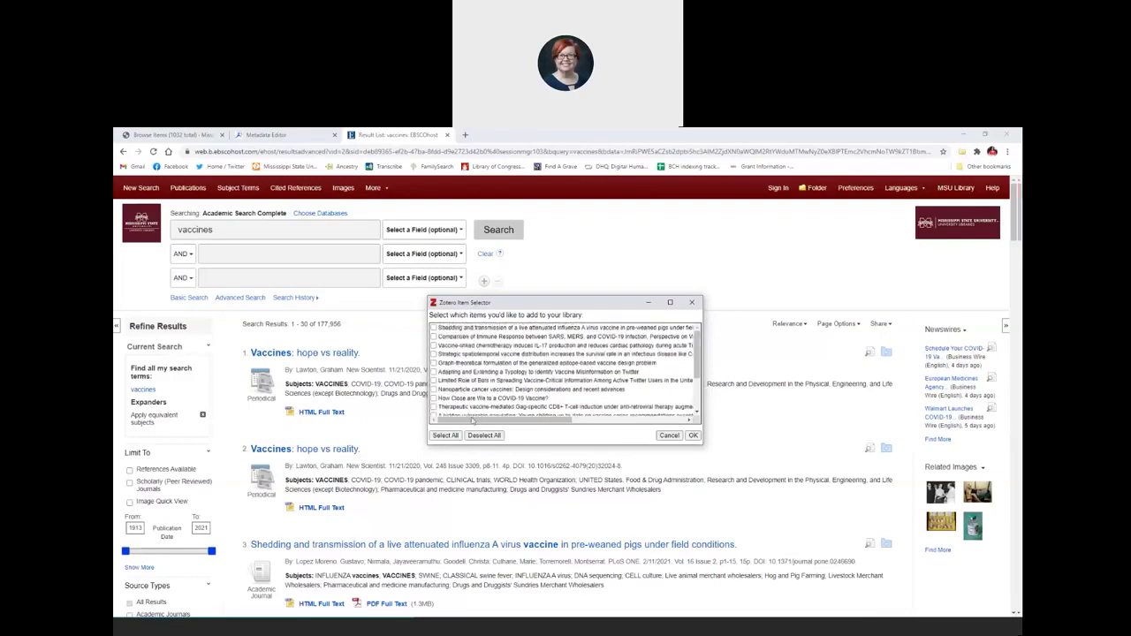
pyautogui.click(446, 436)
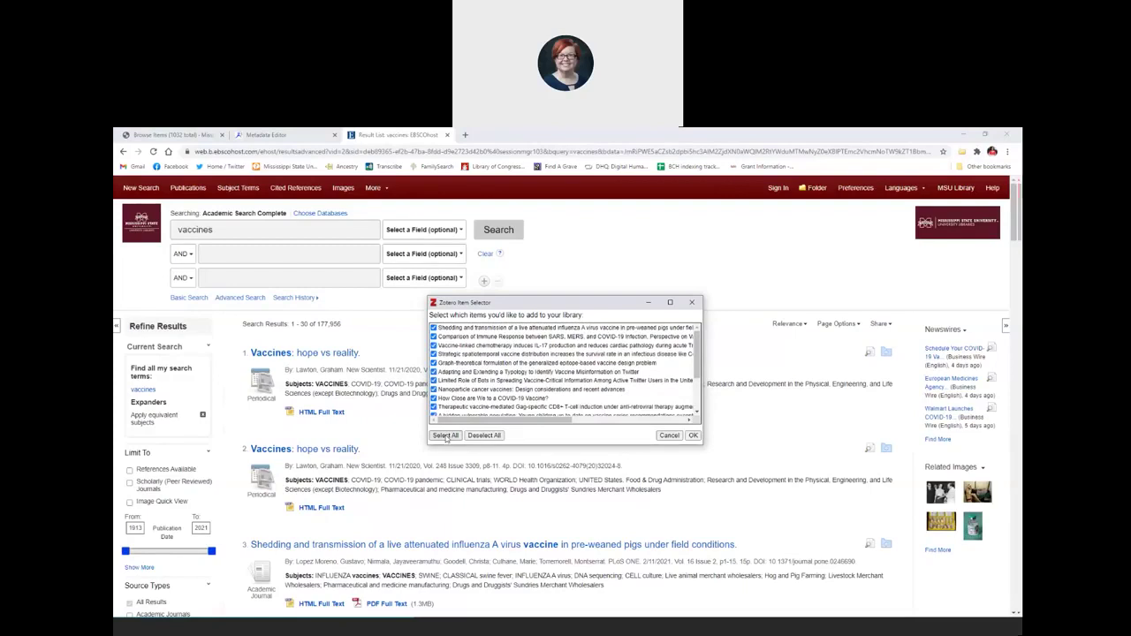
pyautogui.scroll(-3, 517, 379)
pyautogui.scroll(3, 517, 378)
pyautogui.scroll(-3, 781, 303)
pyautogui.scroll(3, 780, 300)
# - Highlight the total number of search results, return to the Zotero Item Selector and add all selected articles to the library
pyautogui.click(343, 327)
pyautogui.doubleClick(336, 324)
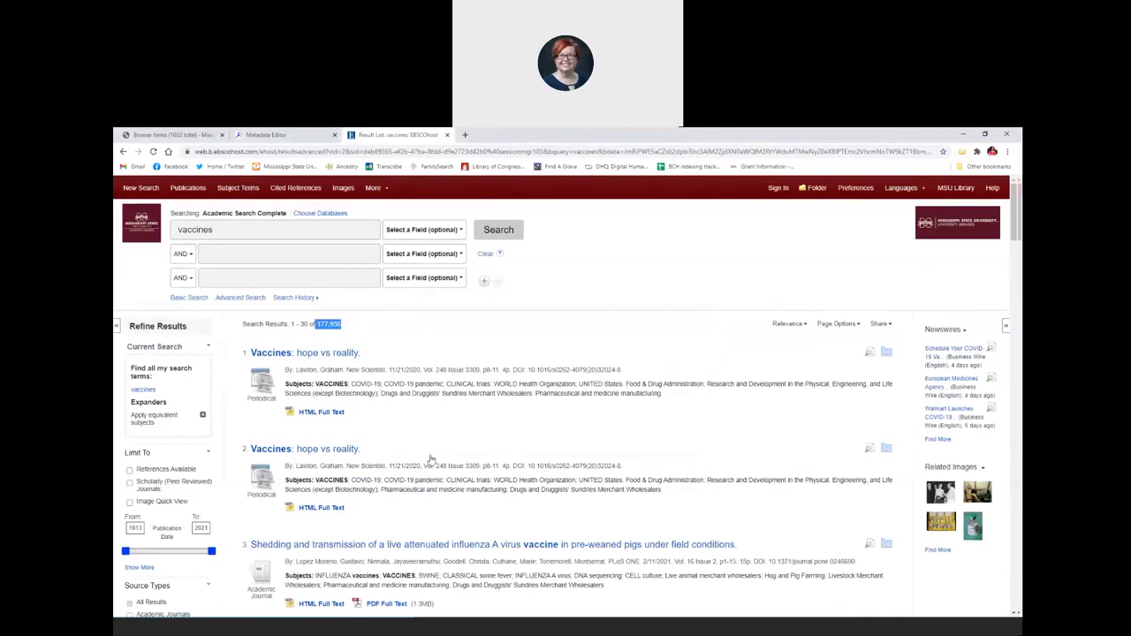
pyautogui.click(632, 630)
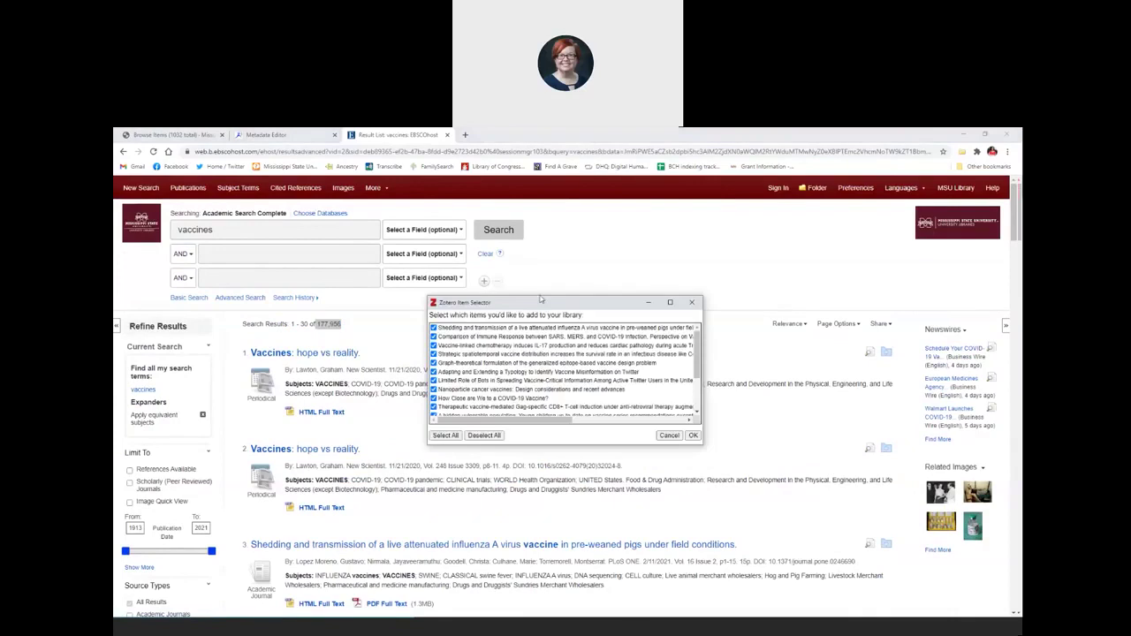
pyautogui.moveTo(487, 305); pyautogui.dragTo(463, 305)
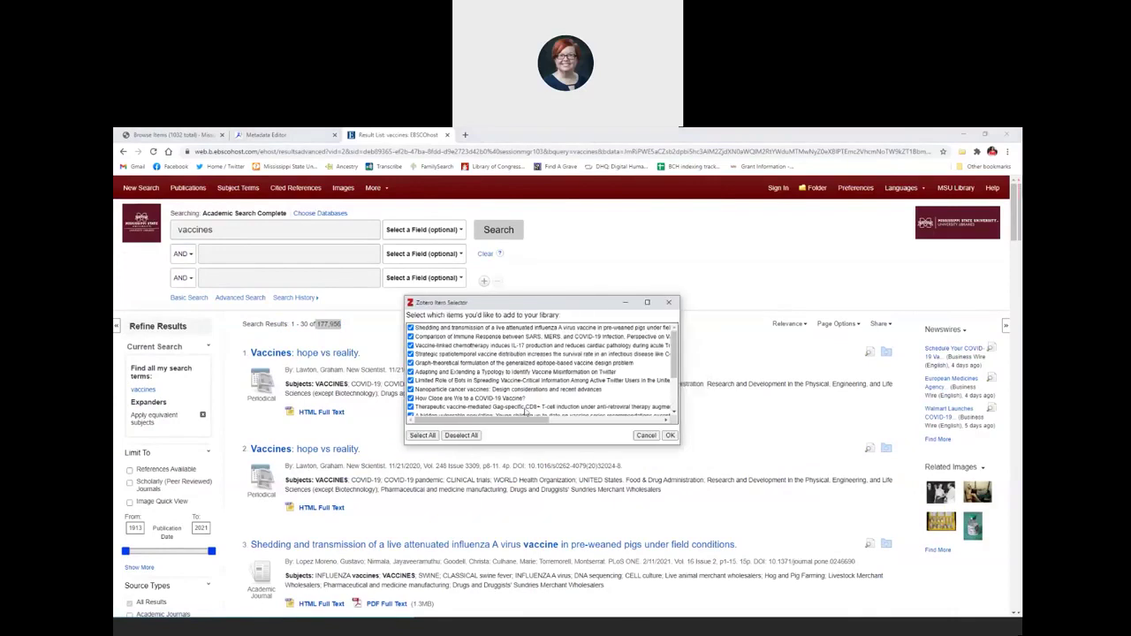
pyautogui.scroll(-3, 537, 400)
pyautogui.scroll(5, 536, 401)
pyautogui.click(670, 436)
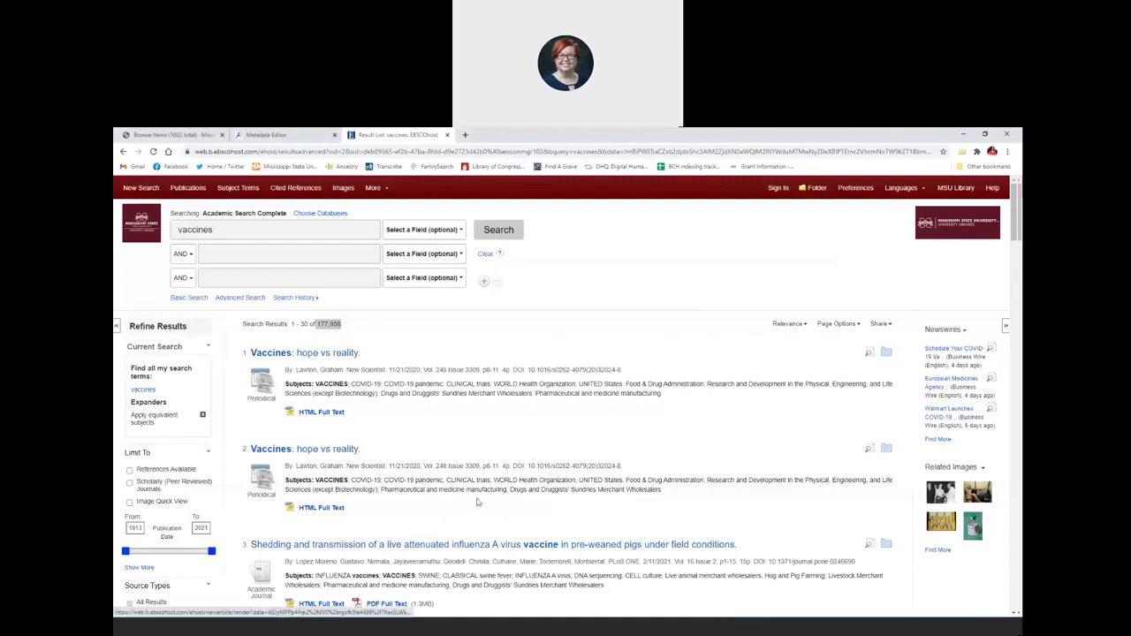
# - Open the article "Navigation pathway for vaccines in India" from the second page of results and save it to Zotero
pyautogui.scroll(-1, 480, 498)
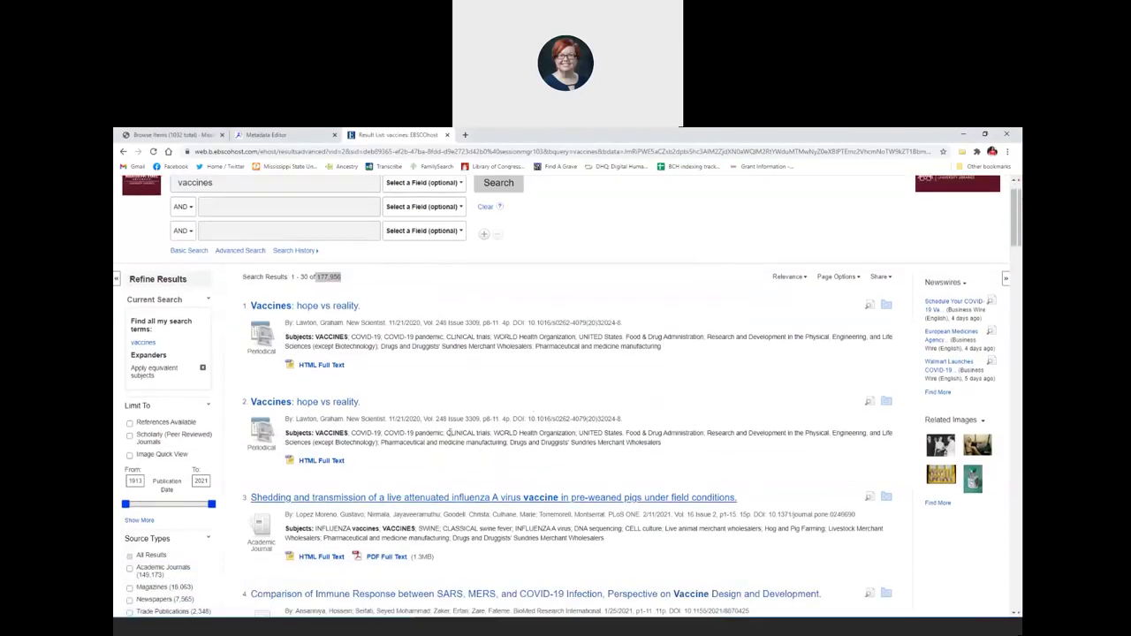
pyautogui.scroll(-7, 448, 438)
pyautogui.scroll(-20, 448, 437)
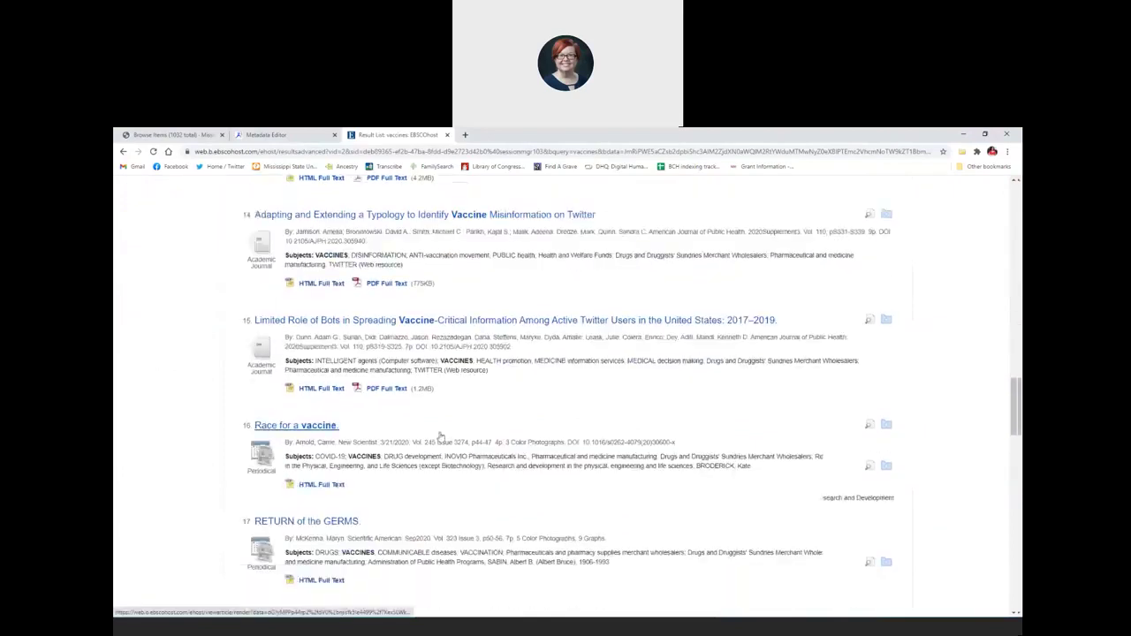
pyautogui.scroll(-2, 435, 432)
pyautogui.click(270, 539)
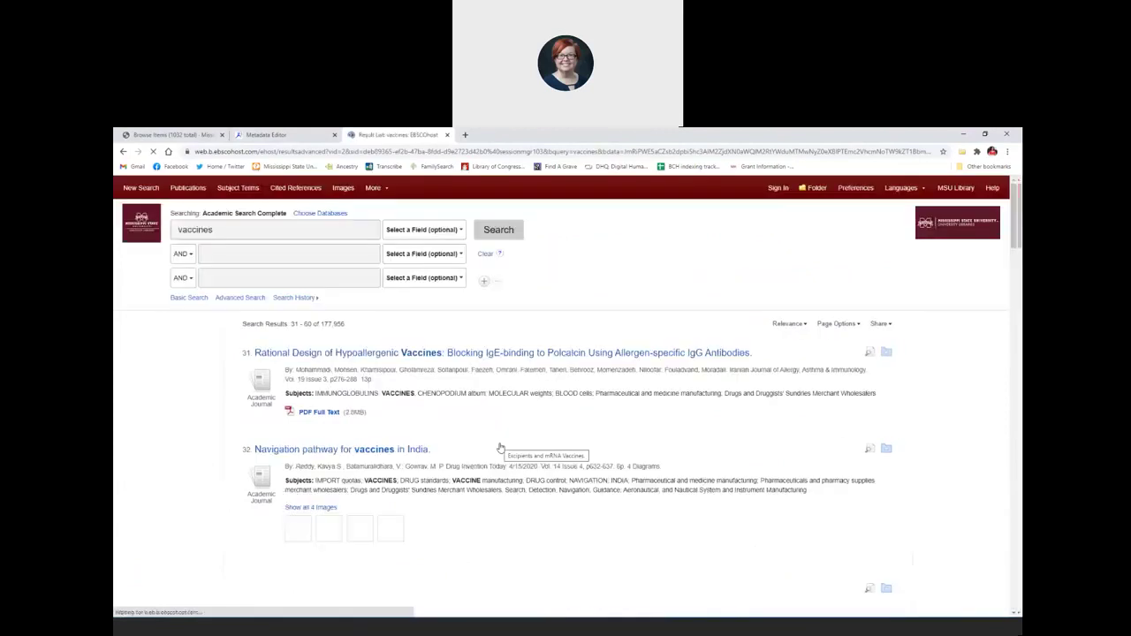
pyautogui.click(395, 451)
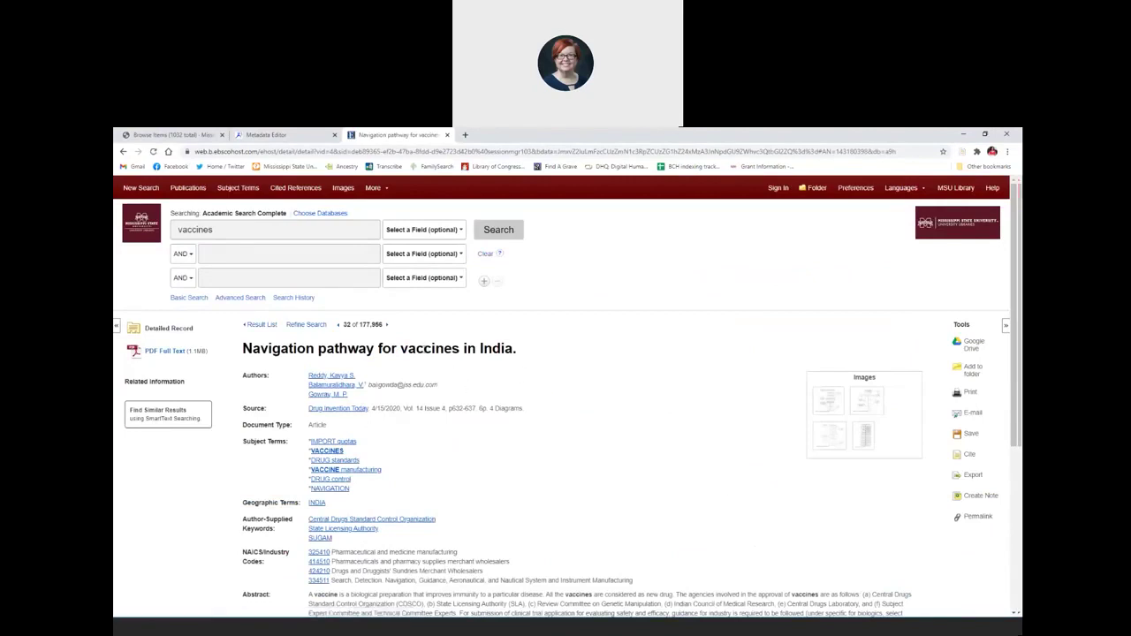
pyautogui.click(964, 154)
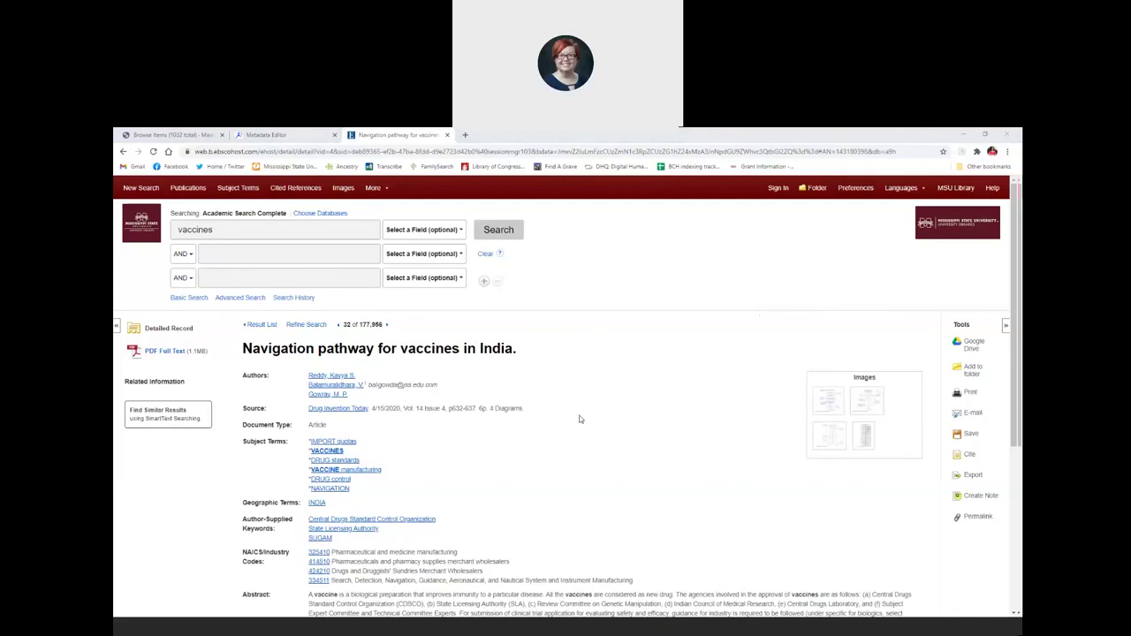
# - Switch to Zotero and view the available item actions for "How Close are We to a COVID-19 Vaccine?"
pyautogui.hotkey('alt', 'Tab')
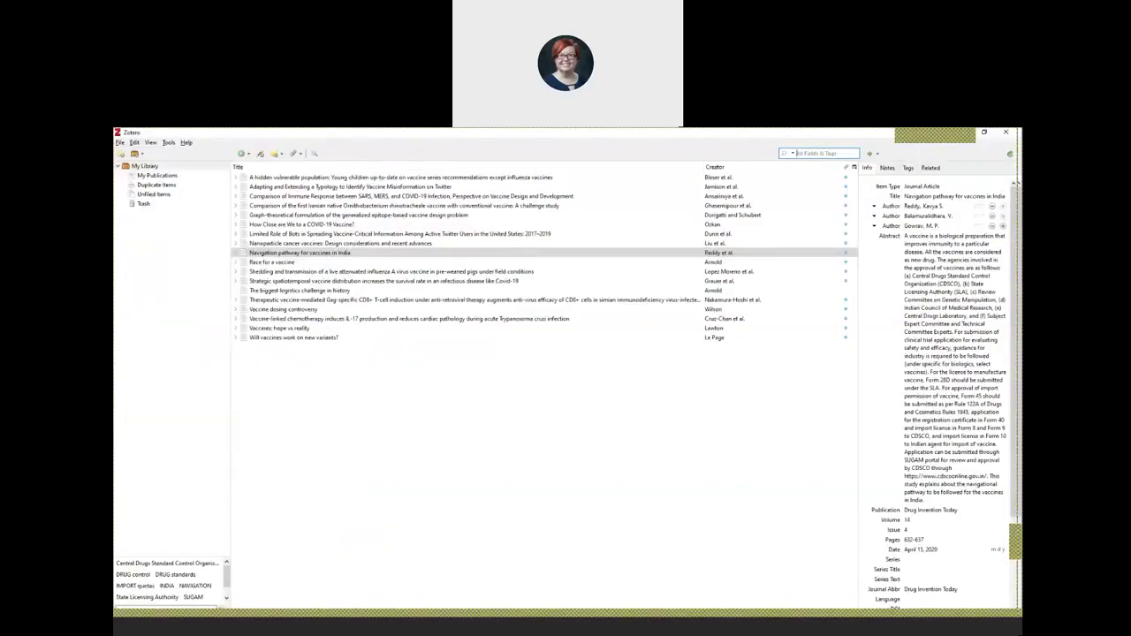
pyautogui.click(682, 138)
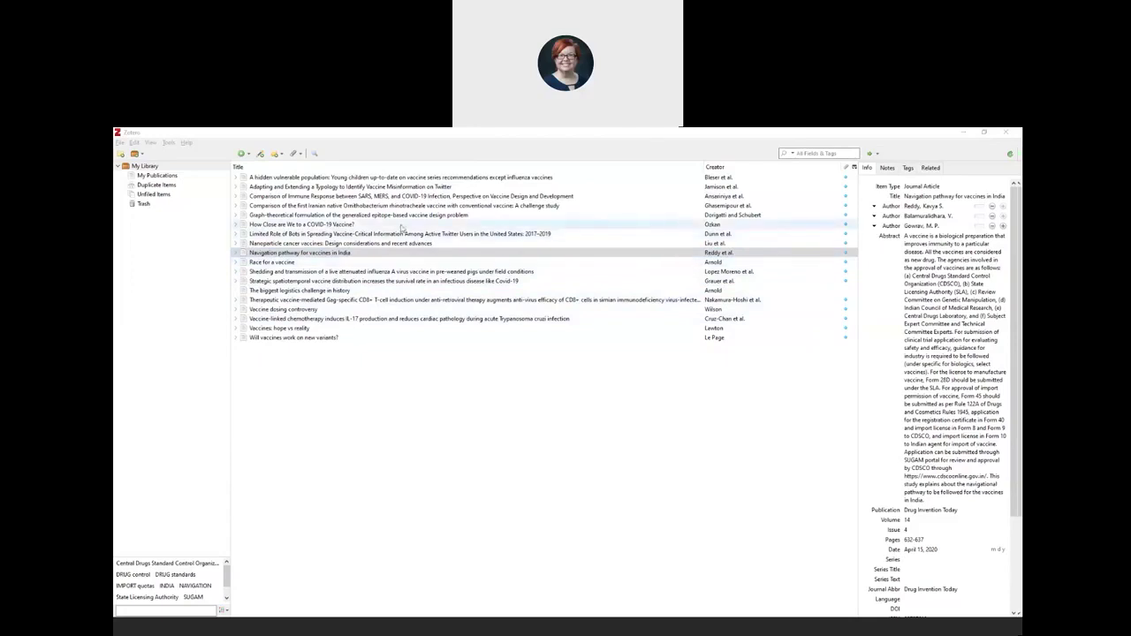
pyautogui.rightClick(267, 228)
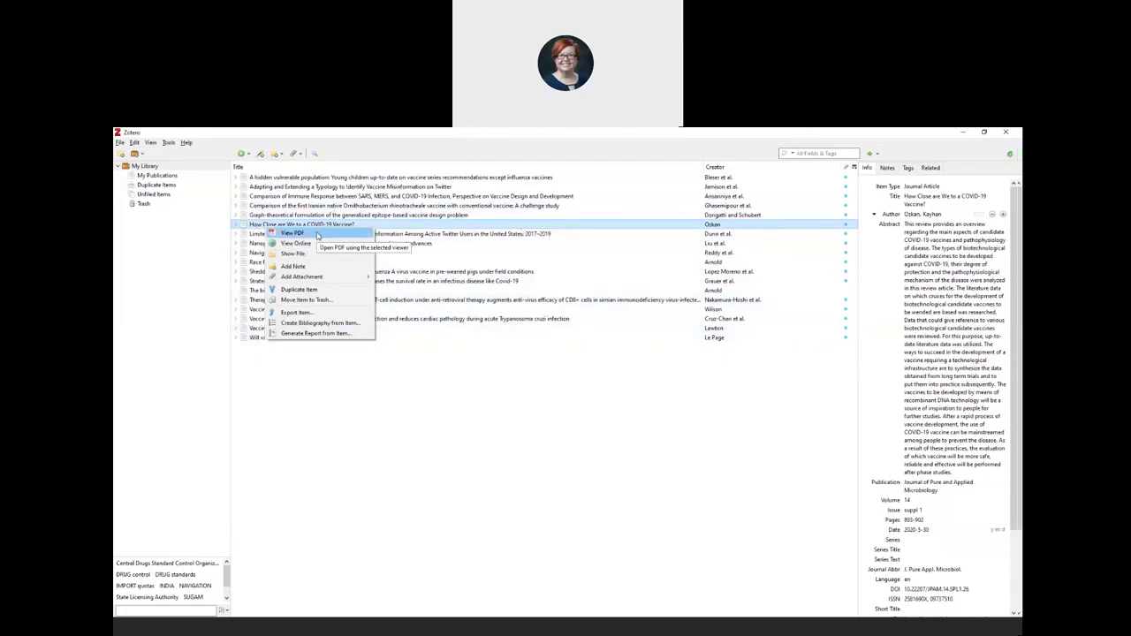
pyautogui.click(511, 452)
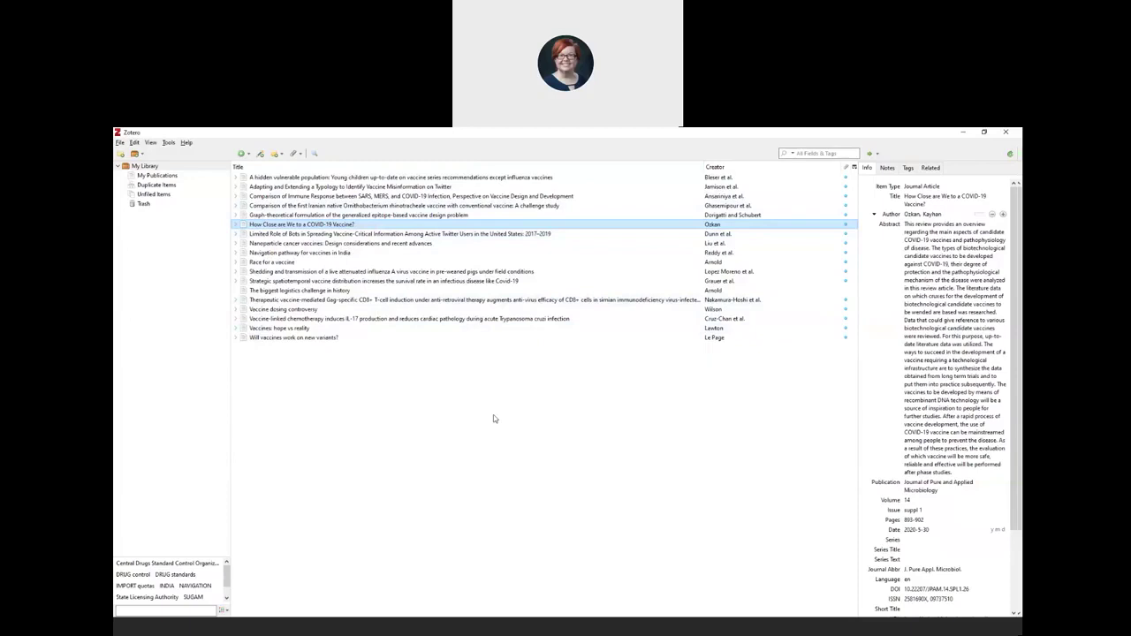
pyautogui.rightClick(331, 225)
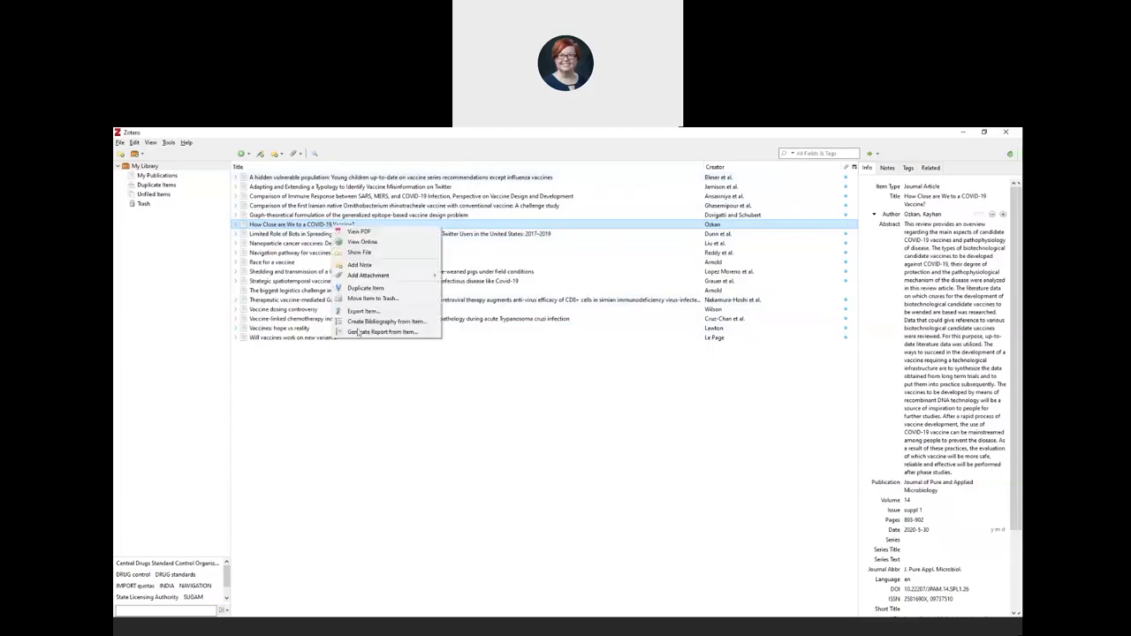
pyautogui.click(415, 402)
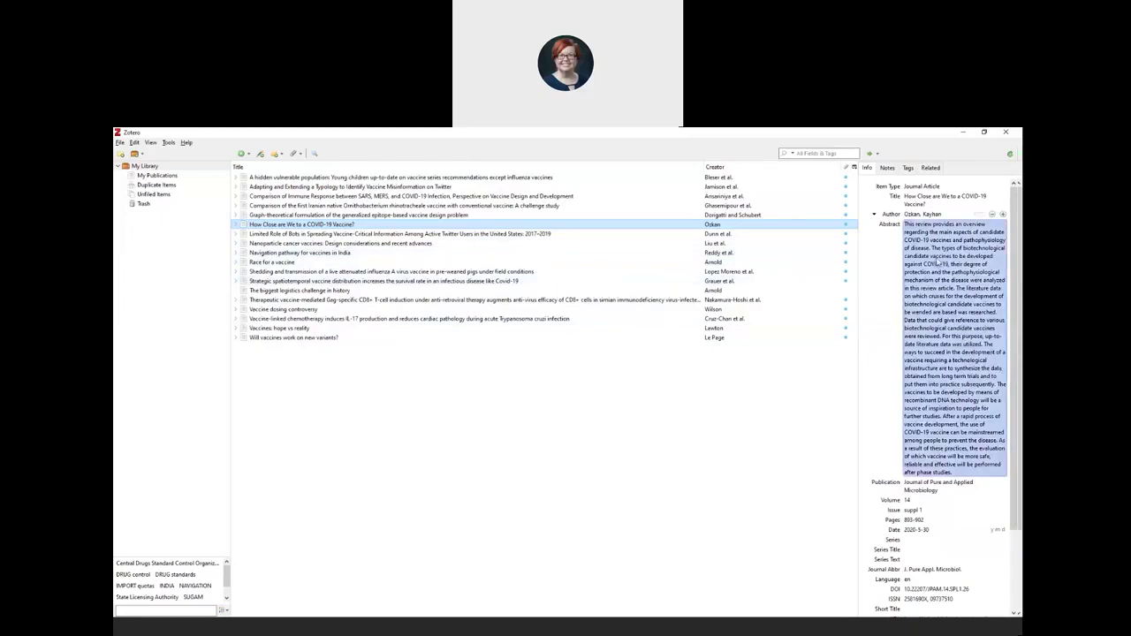
# - Examine the selected article's bibliographic details and open its abstract for editing
pyautogui.scroll(-3, 893, 337)
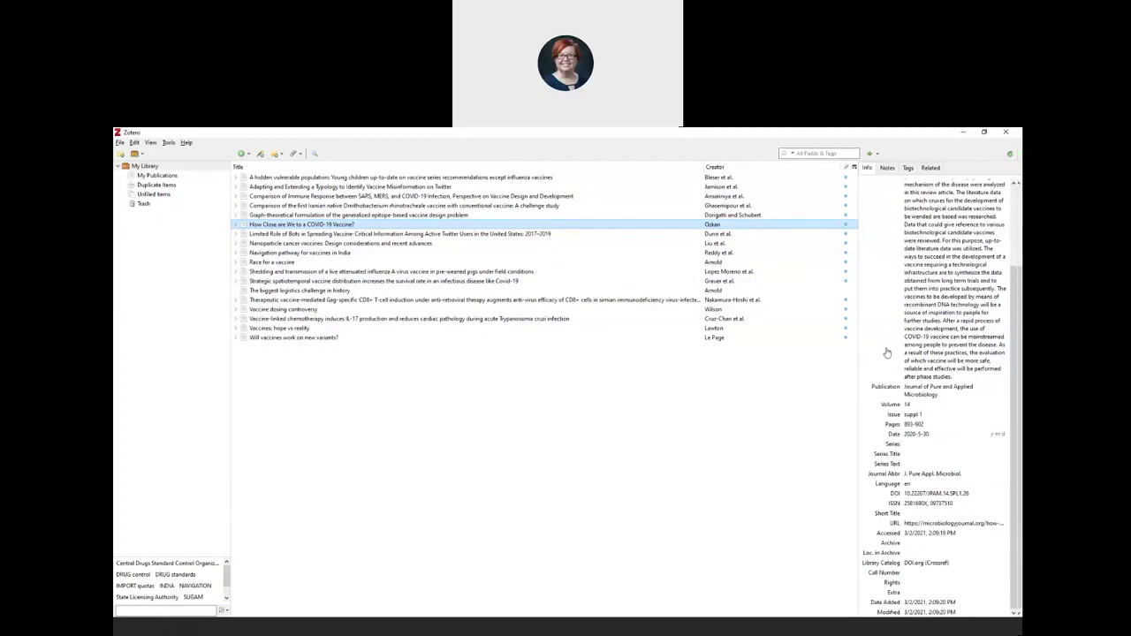
pyautogui.scroll(3, 919, 427)
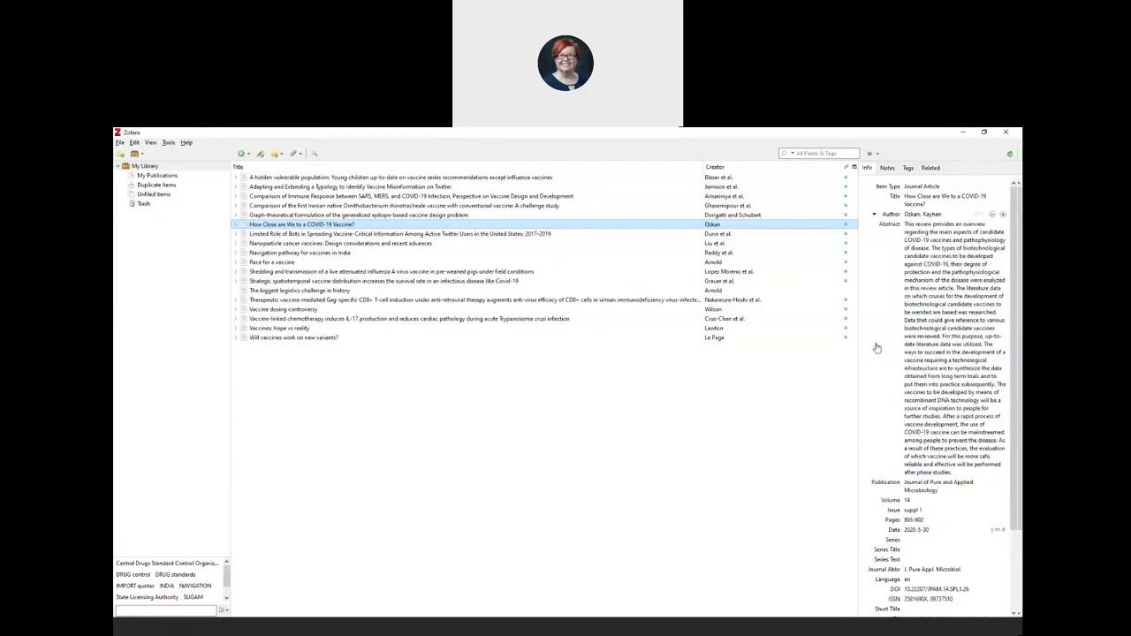
pyautogui.click(928, 314)
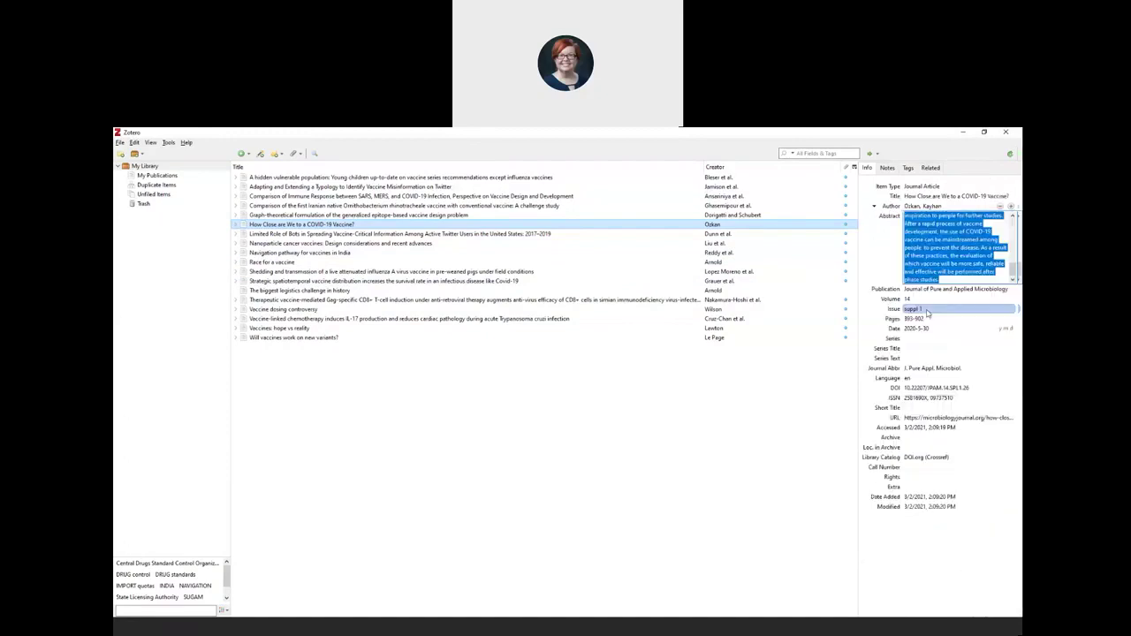
# - Examine the volume and abstract fields of the selected article and open its author's first name for editing
pyautogui.click(915, 301)
pyautogui.click(933, 214)
pyautogui.click(925, 205)
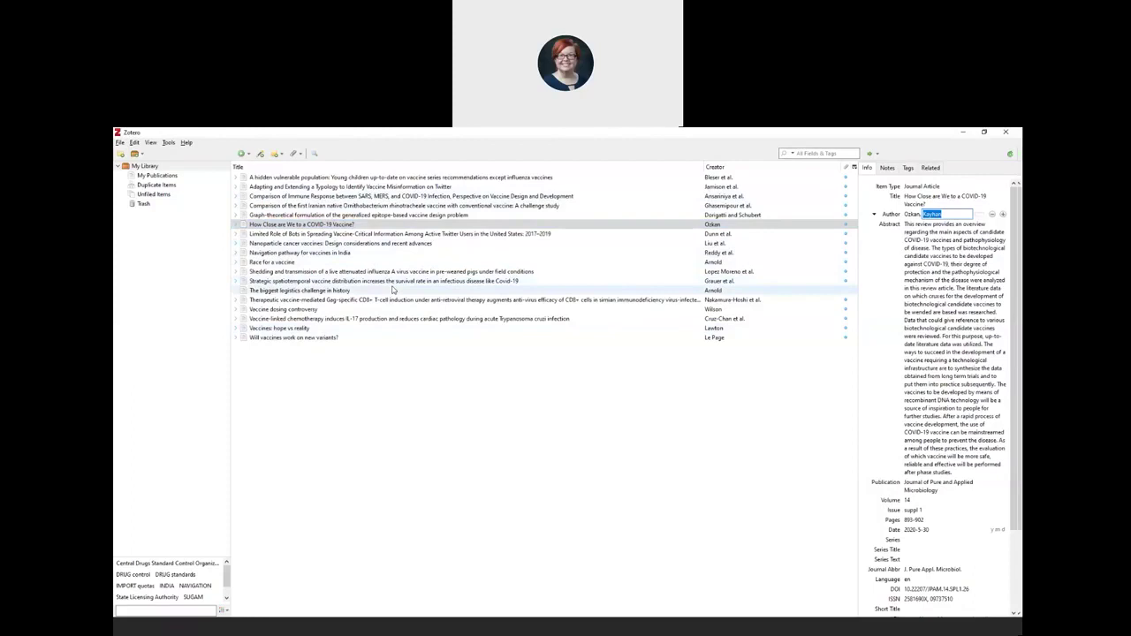
# - Capitalize the selected words in the graph-theoretical article's title to read "Graph-Theoretical Formulation of the Generalized Epitope-based vaccine design problem"
pyautogui.click(299, 216)
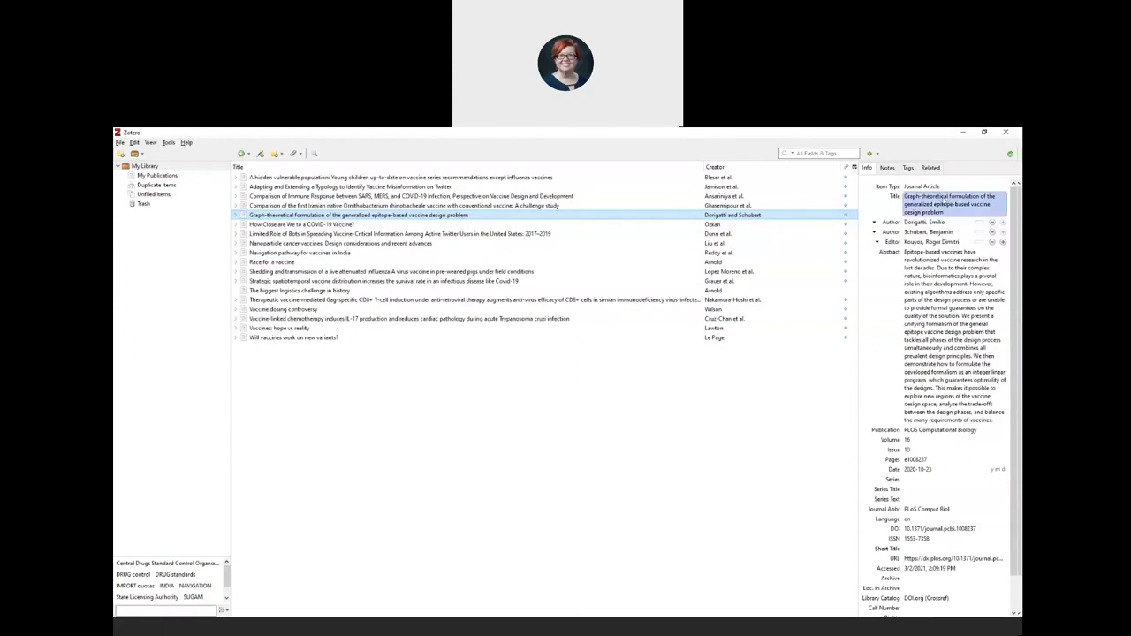
pyautogui.click(942, 203)
pyautogui.click(978, 204)
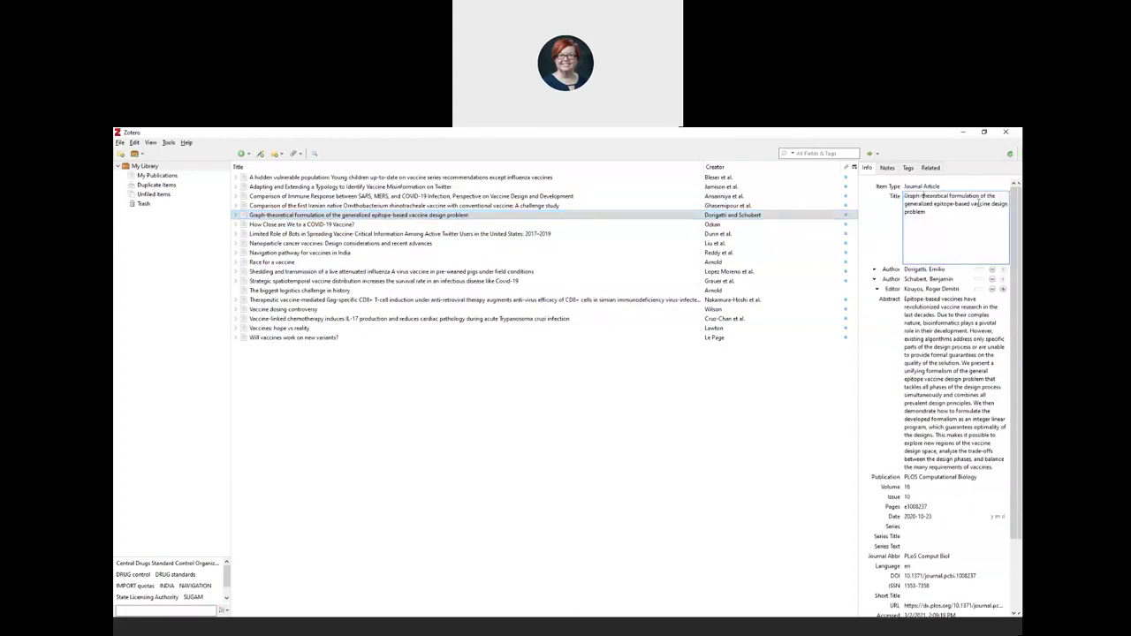
pyautogui.press('BackSpace')
pyautogui.write('T')
pyautogui.press('Delete')
pyautogui.write('F')
pyautogui.press('BackSpace')
pyautogui.write('G')
pyautogui.click(378, 226)
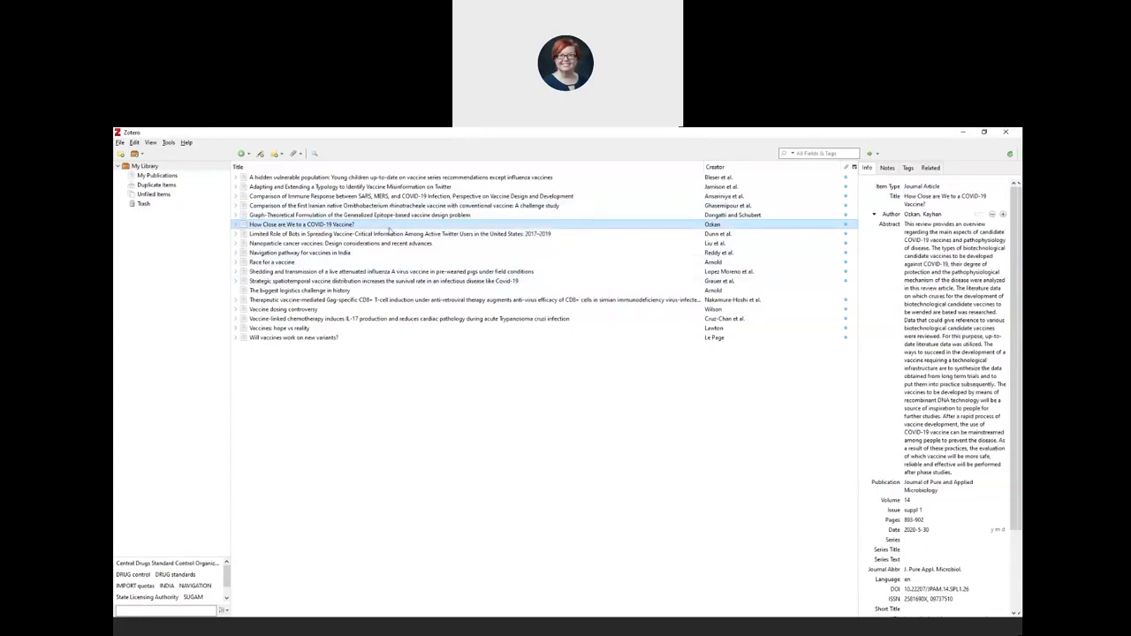
# - Open the title of "How Close are We to a COVID-19 Vaccine?" for editing and review its abstract
pyautogui.click(928, 200)
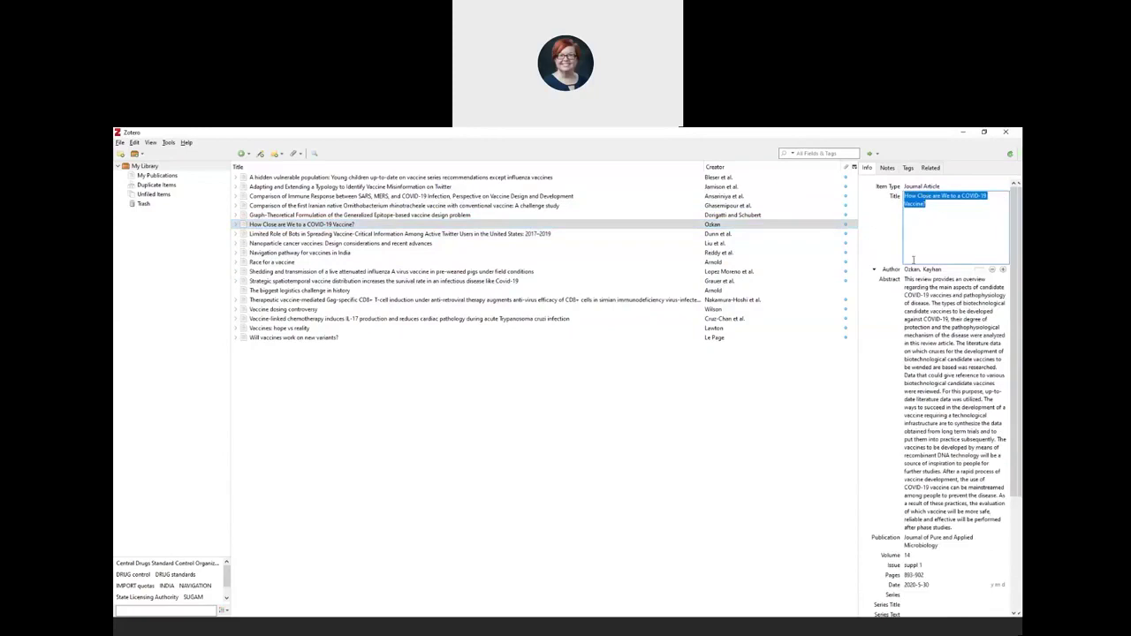
pyautogui.click(926, 294)
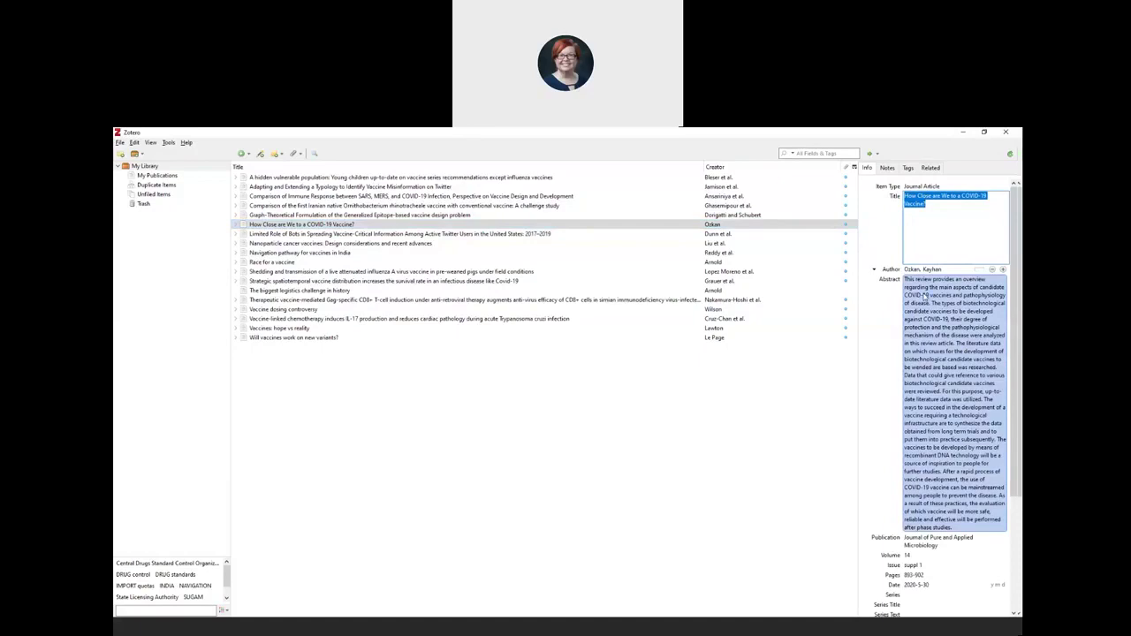
pyautogui.click(900, 297)
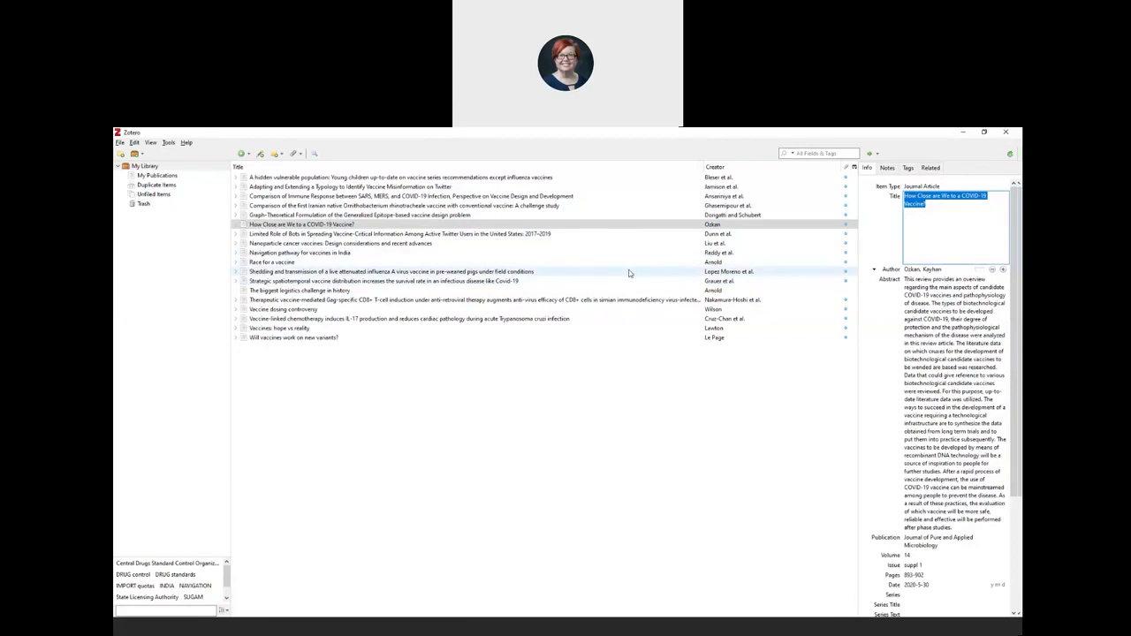
pyautogui.click(948, 206)
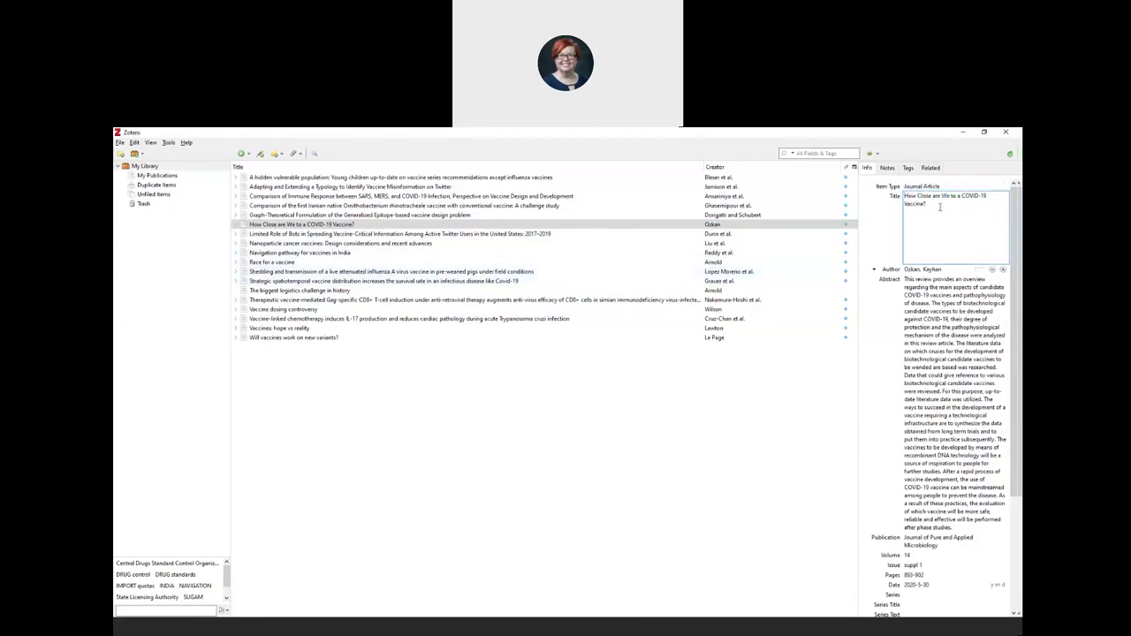
# - View the selected article's notes and tags, and check several other articles in the library for tags
pyautogui.click(887, 169)
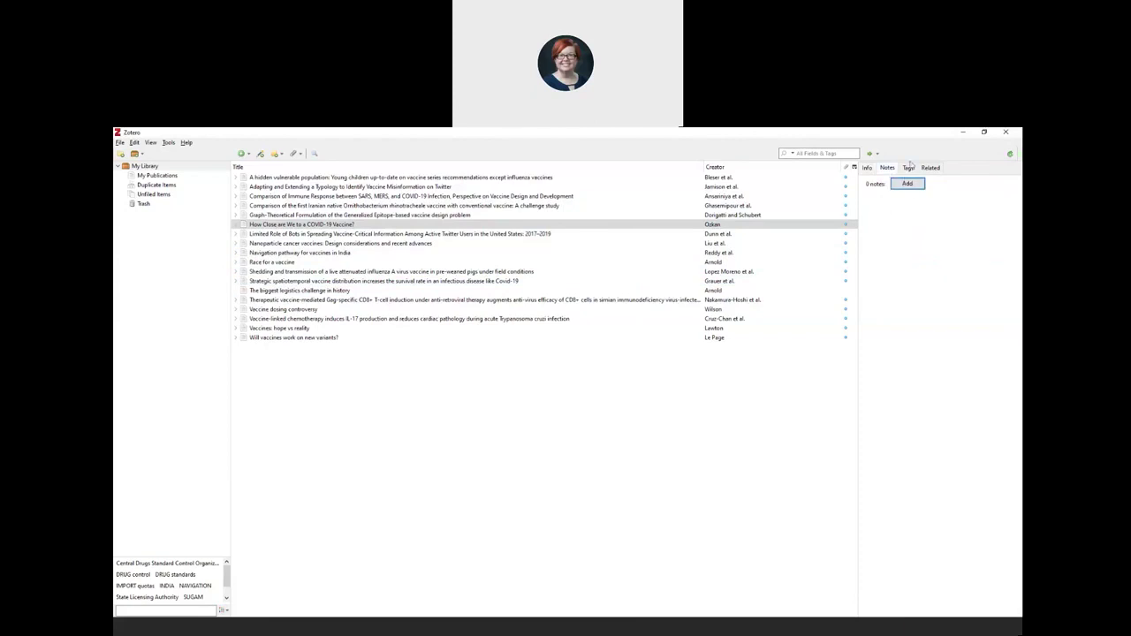
pyautogui.click(910, 167)
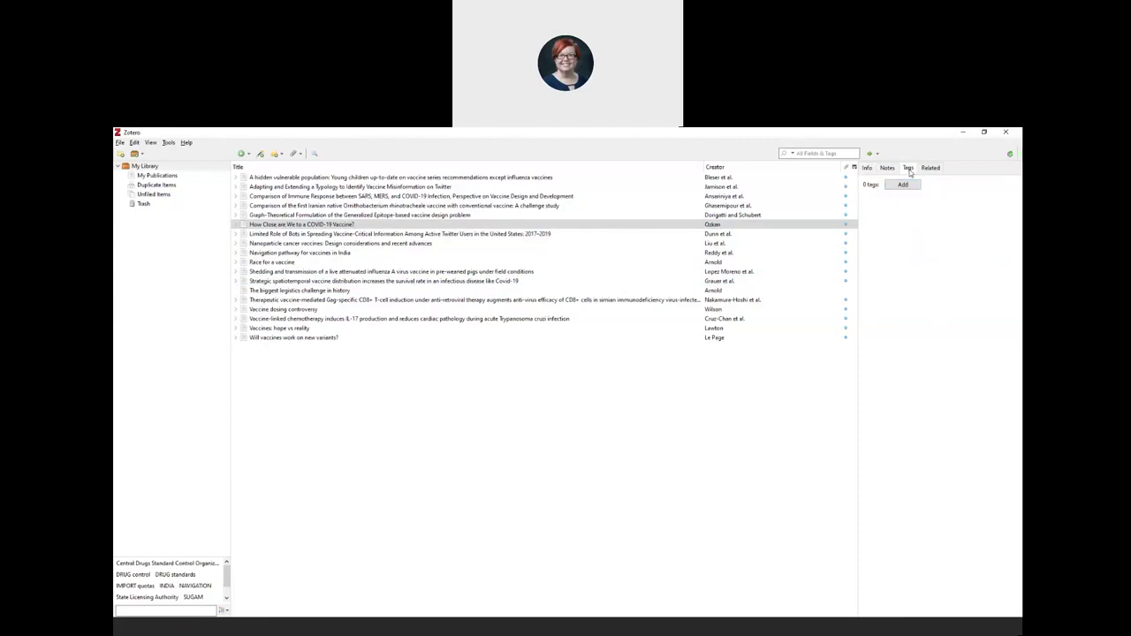
pyautogui.click(503, 281)
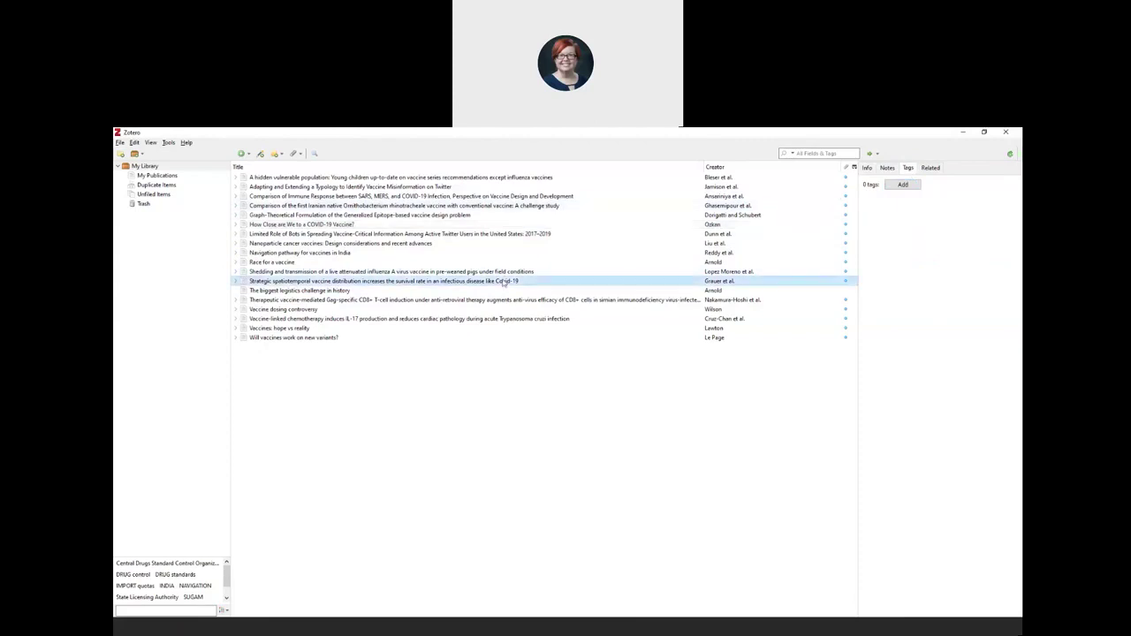
pyautogui.click(478, 300)
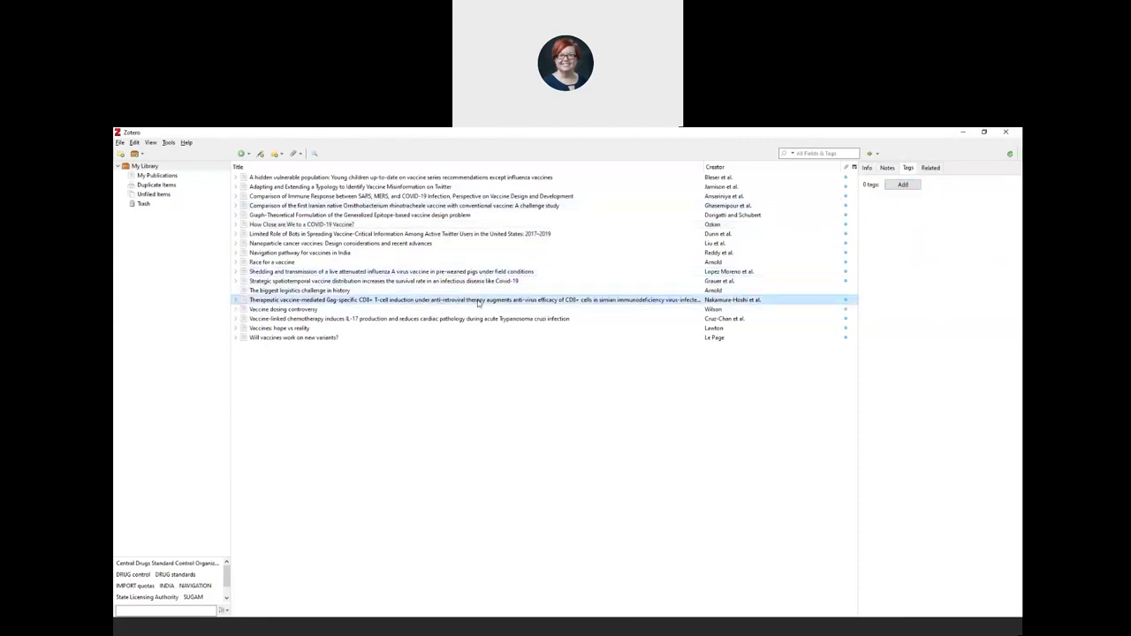
pyautogui.click(453, 321)
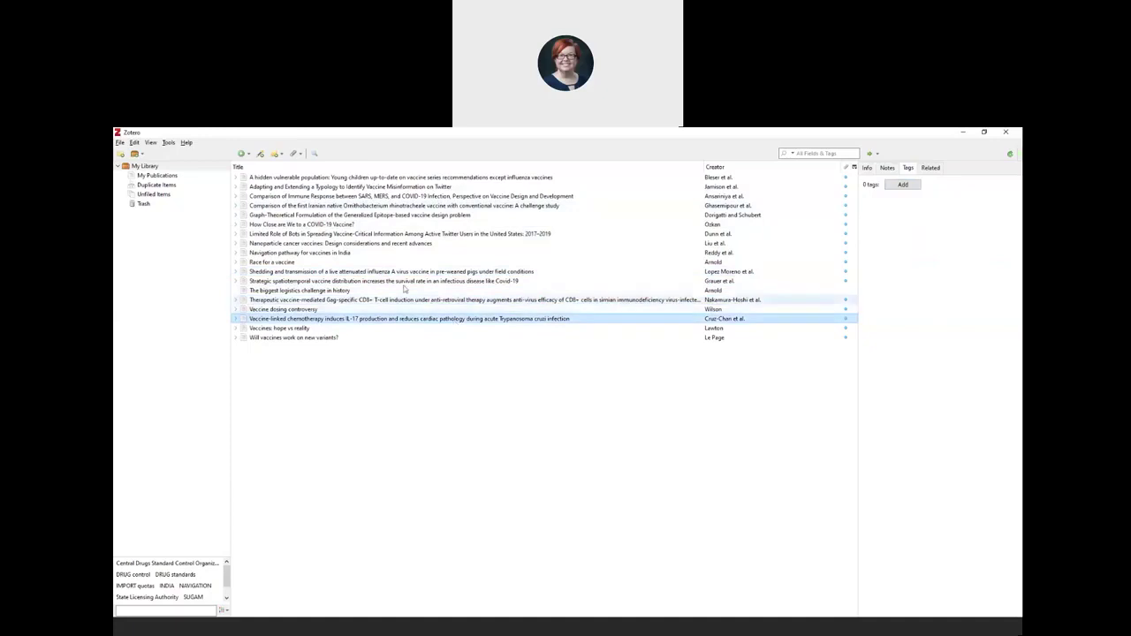
pyautogui.click(346, 206)
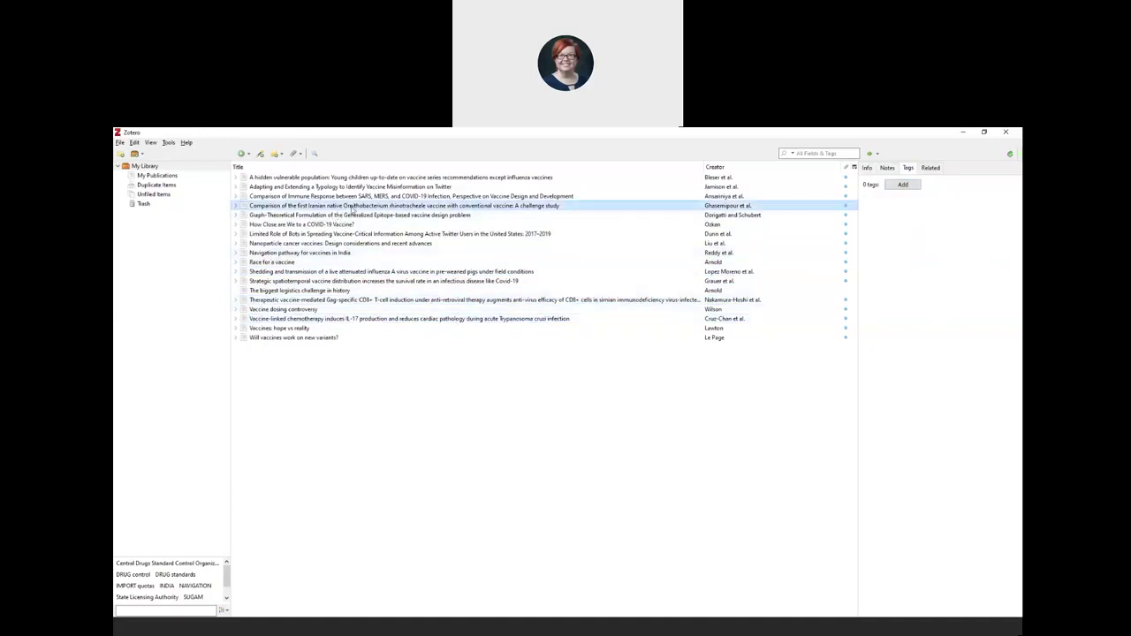
pyautogui.click(343, 197)
pyautogui.click(313, 282)
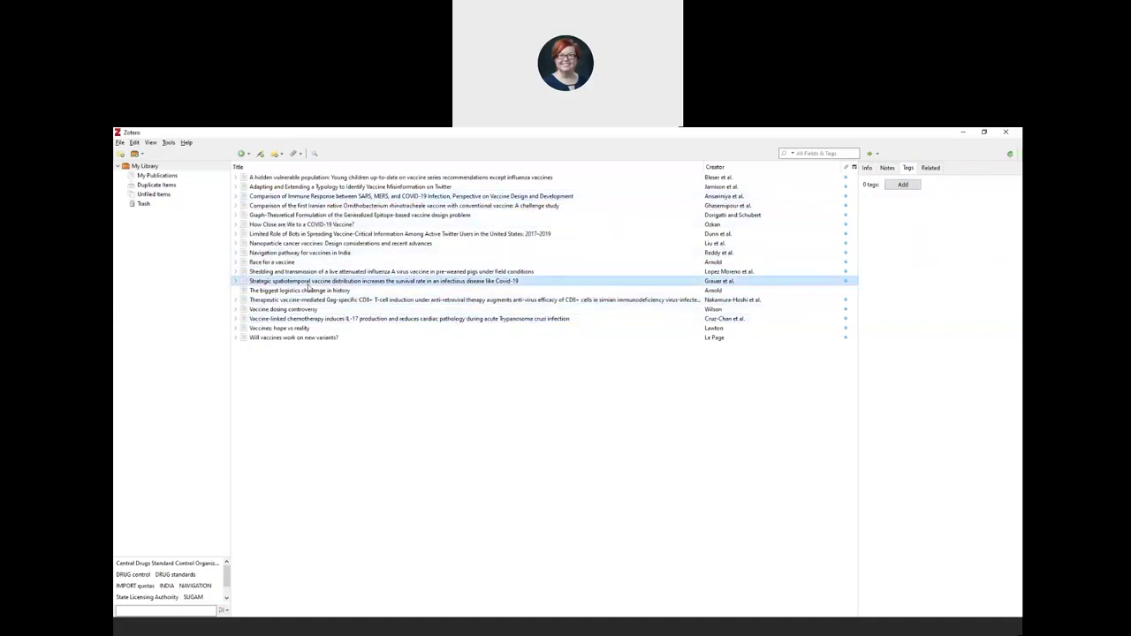
pyautogui.click(314, 310)
pyautogui.click(329, 244)
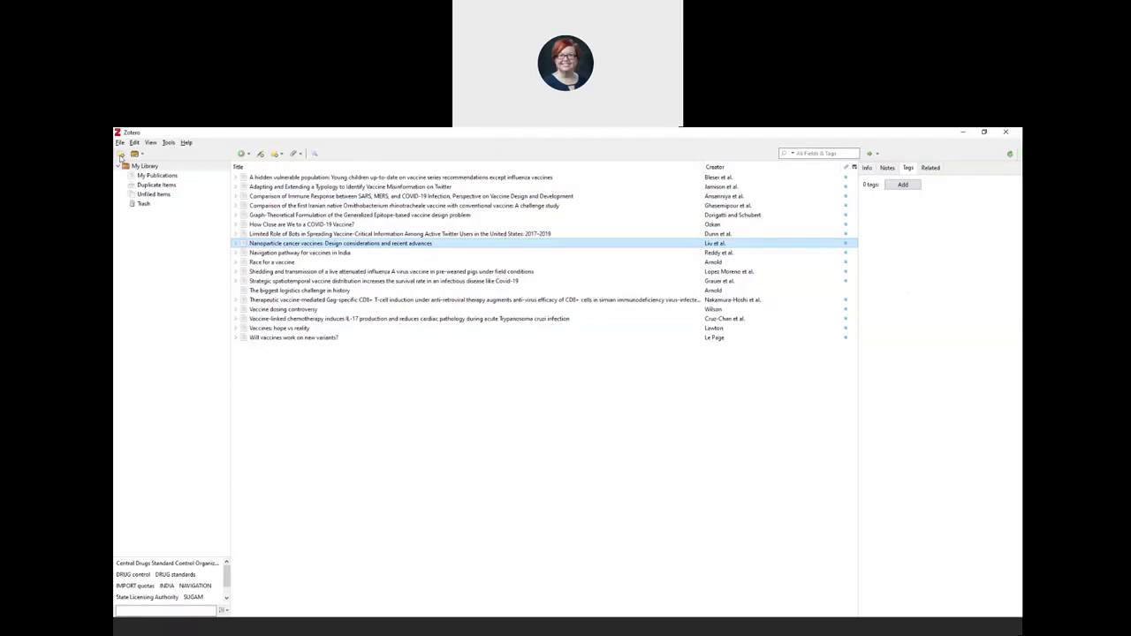
# - Create a new collection named "Biology Paper" in My Library
pyautogui.click(121, 155)
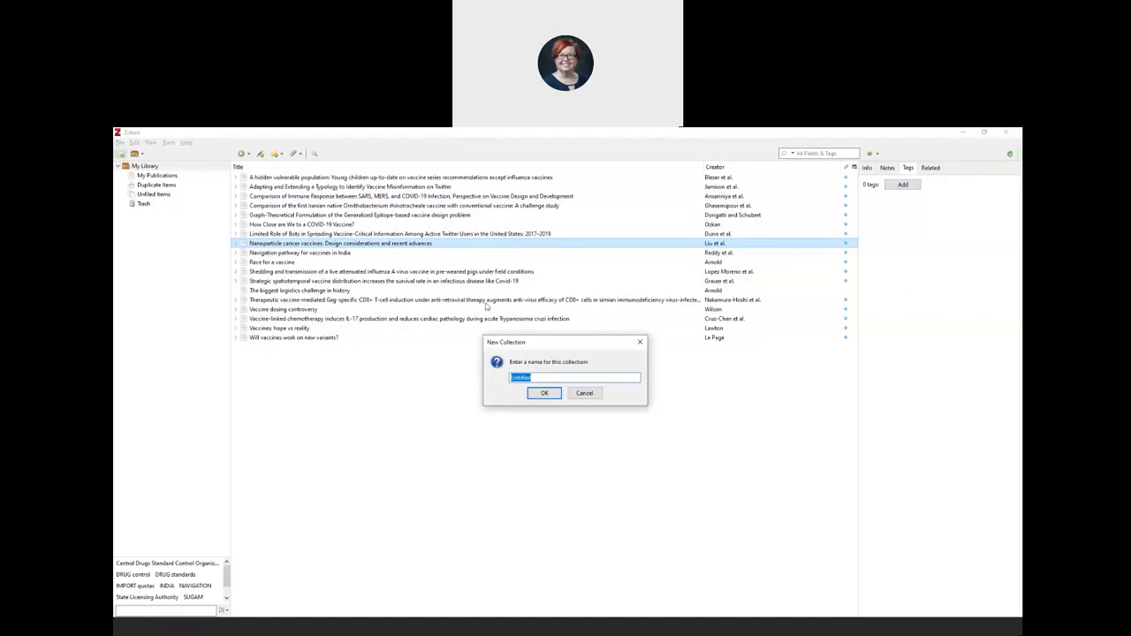
pyautogui.write('Biology Paper')
pyautogui.press('Return')
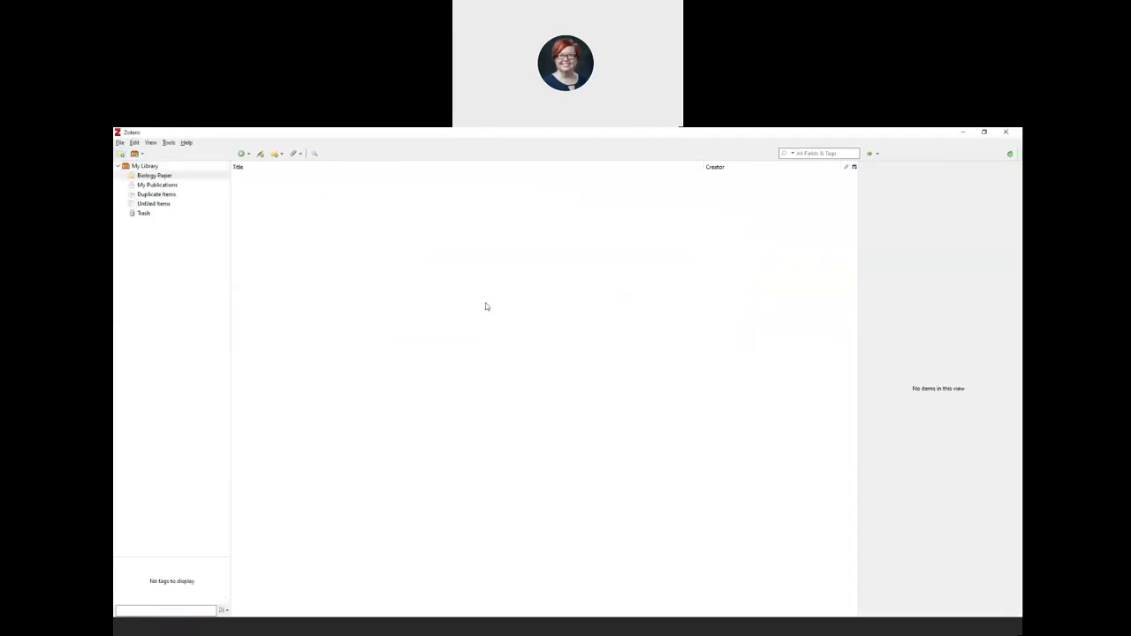
# - Add five articles from My Library, including "Race for a vaccine" and the nanoparticle cancer vaccines article, to the Biology Paper collection and open it
pyautogui.click(145, 167)
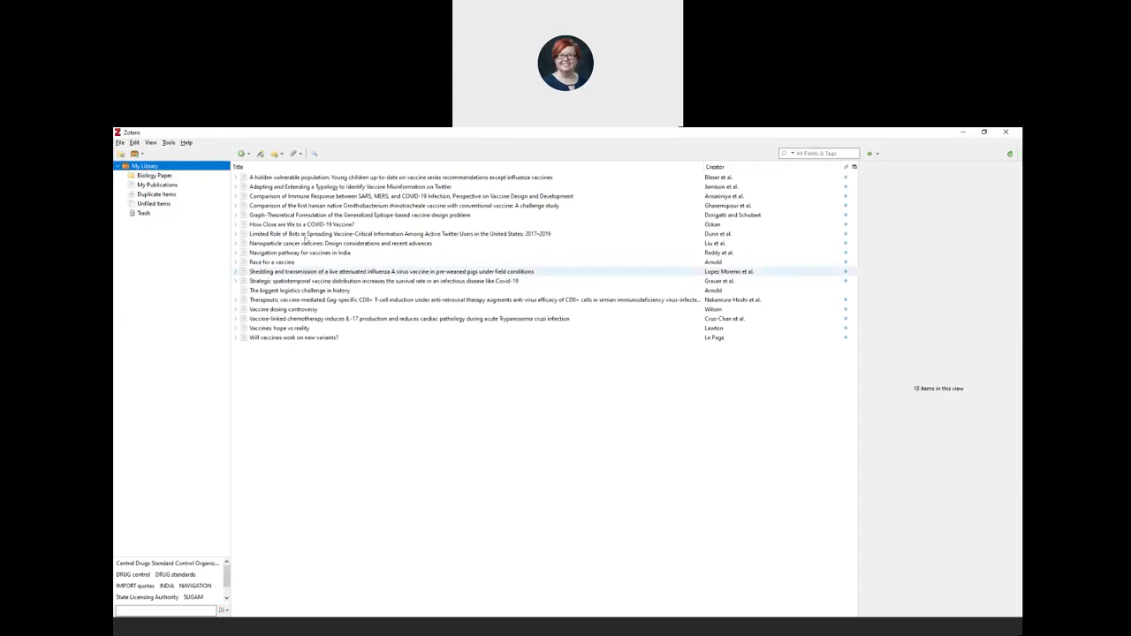
pyautogui.click(272, 263)
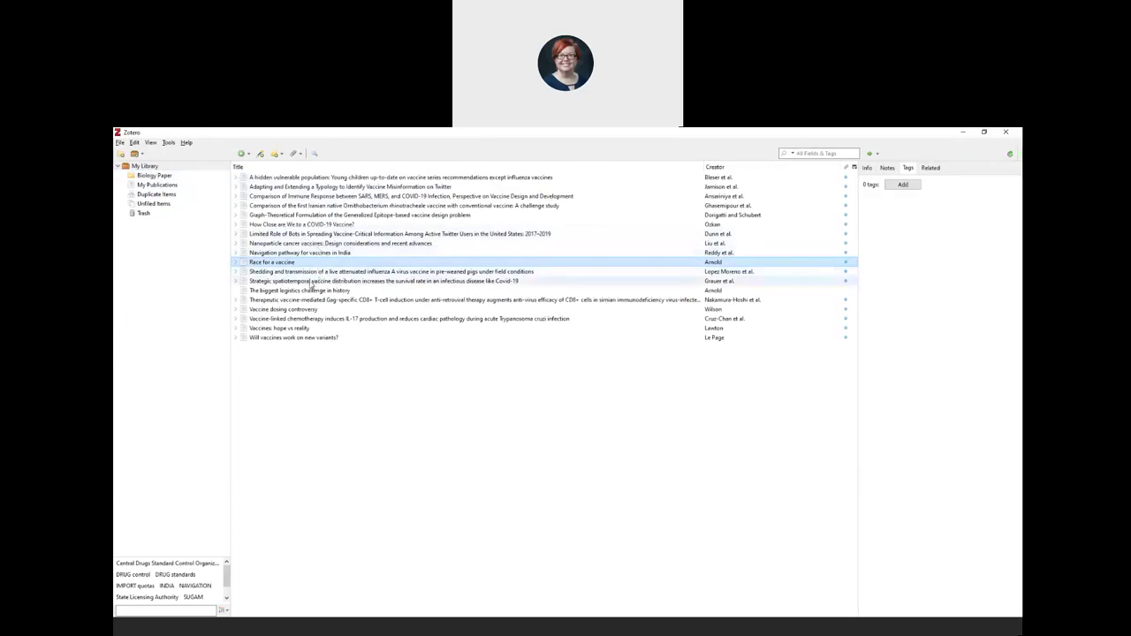
pyautogui.keyDown('ctrl'); pyautogui.click(285, 244); pyautogui.keyUp('ctrl')
pyautogui.keyDown('ctrl'); pyautogui.click(292, 186); pyautogui.keyUp('ctrl')
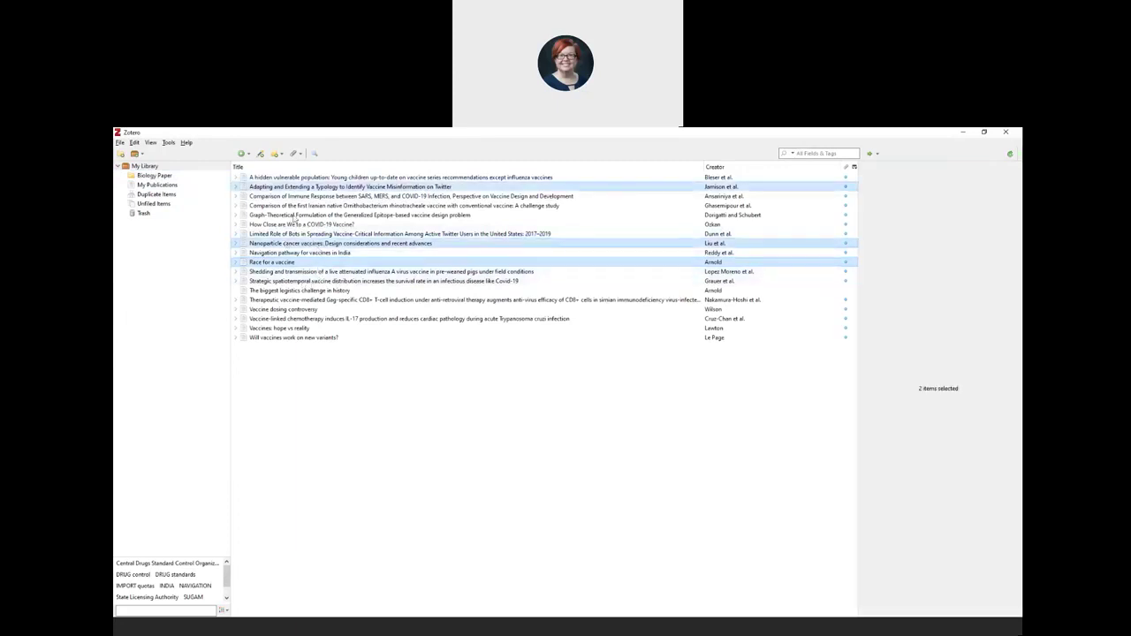
pyautogui.keyDown('ctrl'); pyautogui.click(291, 300); pyautogui.keyUp('ctrl')
pyautogui.keyDown('ctrl'); pyautogui.click(291, 205); pyautogui.keyUp('ctrl')
pyautogui.moveTo(300, 265); pyautogui.dragTo(154, 176)
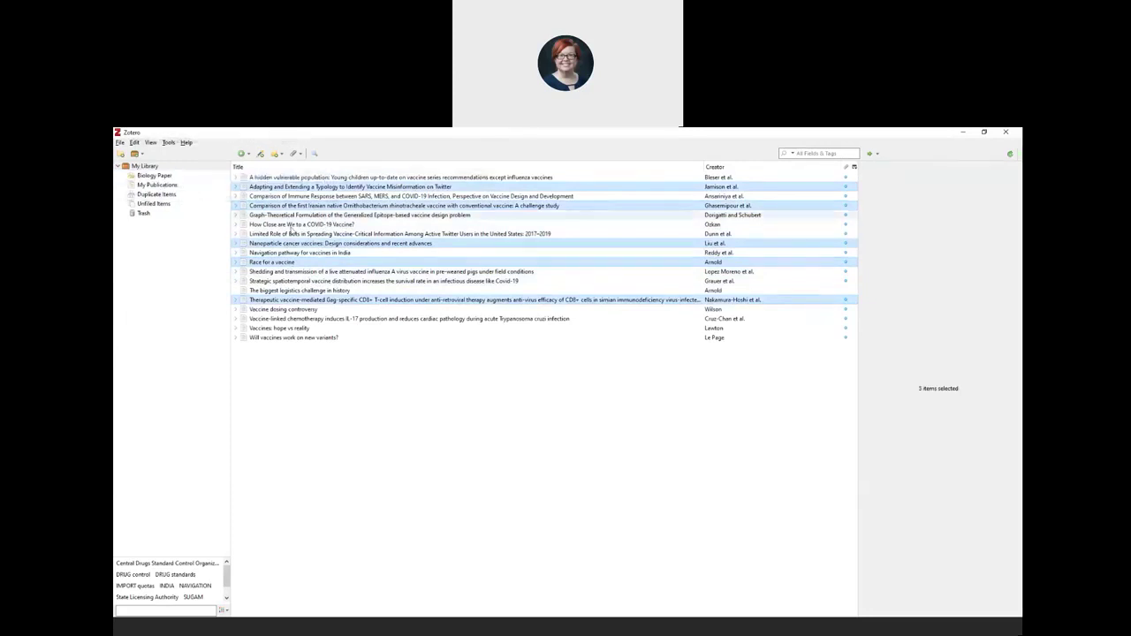
pyautogui.click(362, 329)
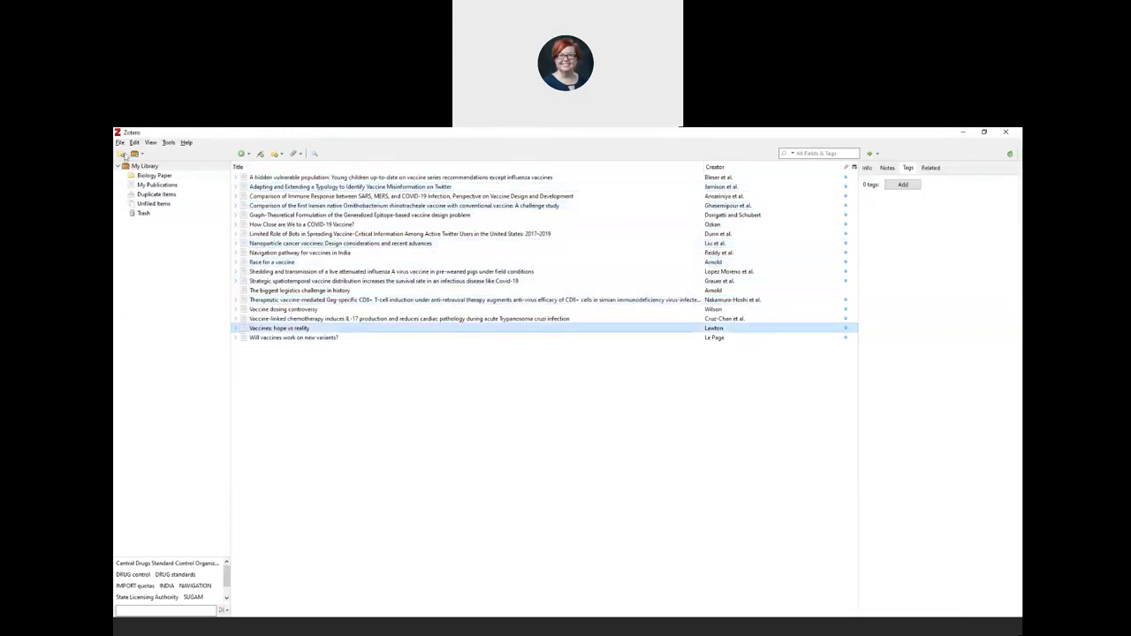
pyautogui.click(154, 178)
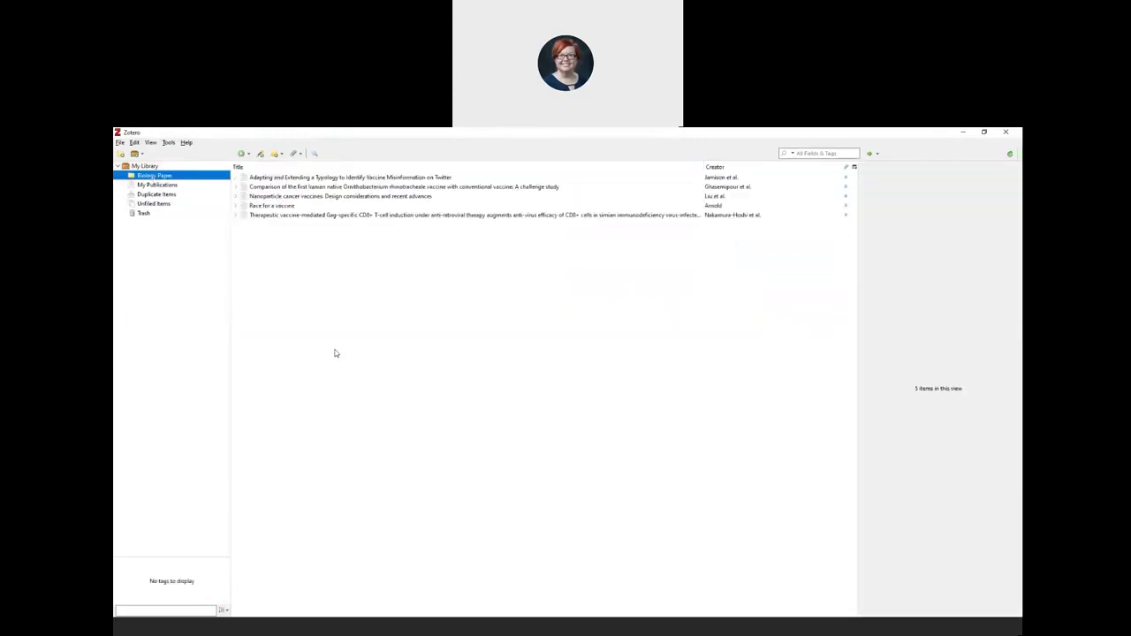
# - View the available actions for the Biology Paper collection and the options for creating a new group or feed
pyautogui.rightClick(150, 179)
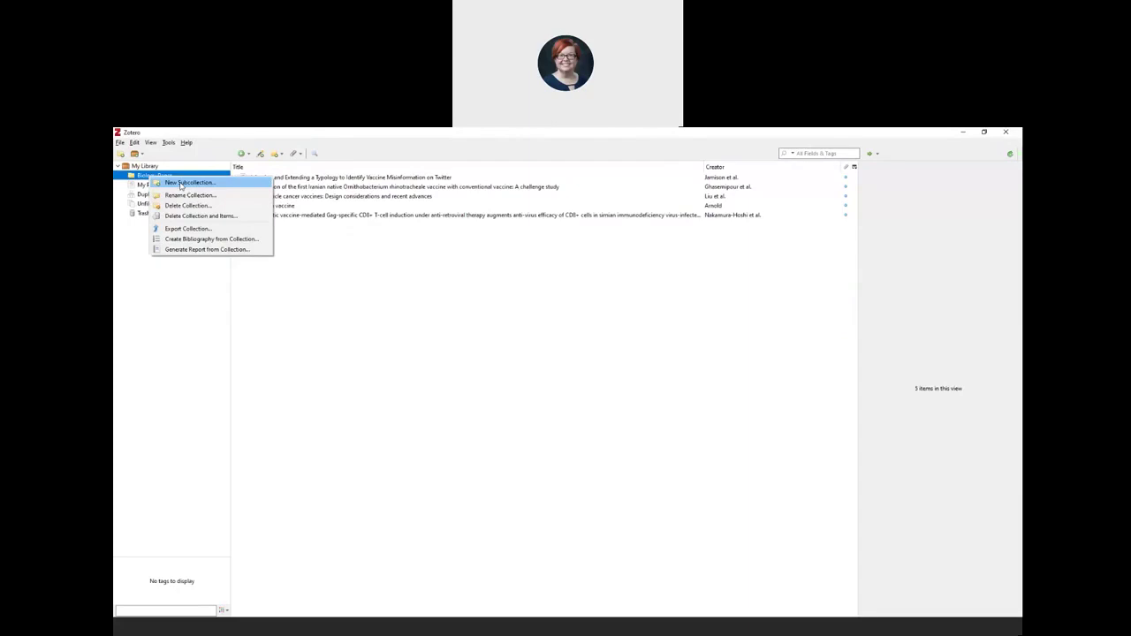
pyautogui.click(344, 263)
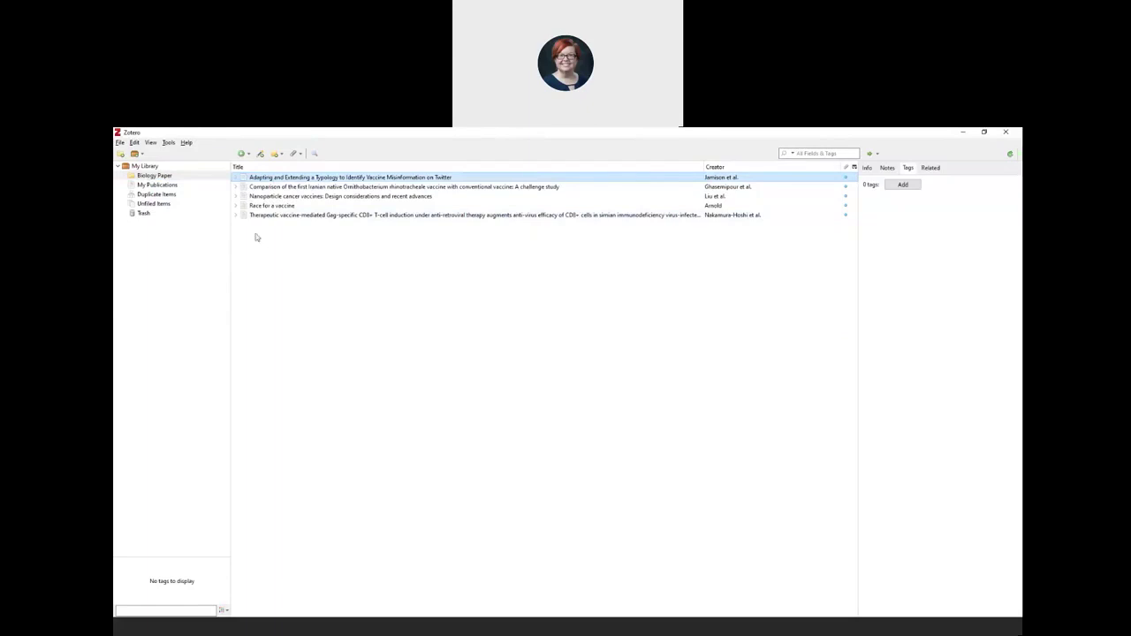
pyautogui.click(141, 156)
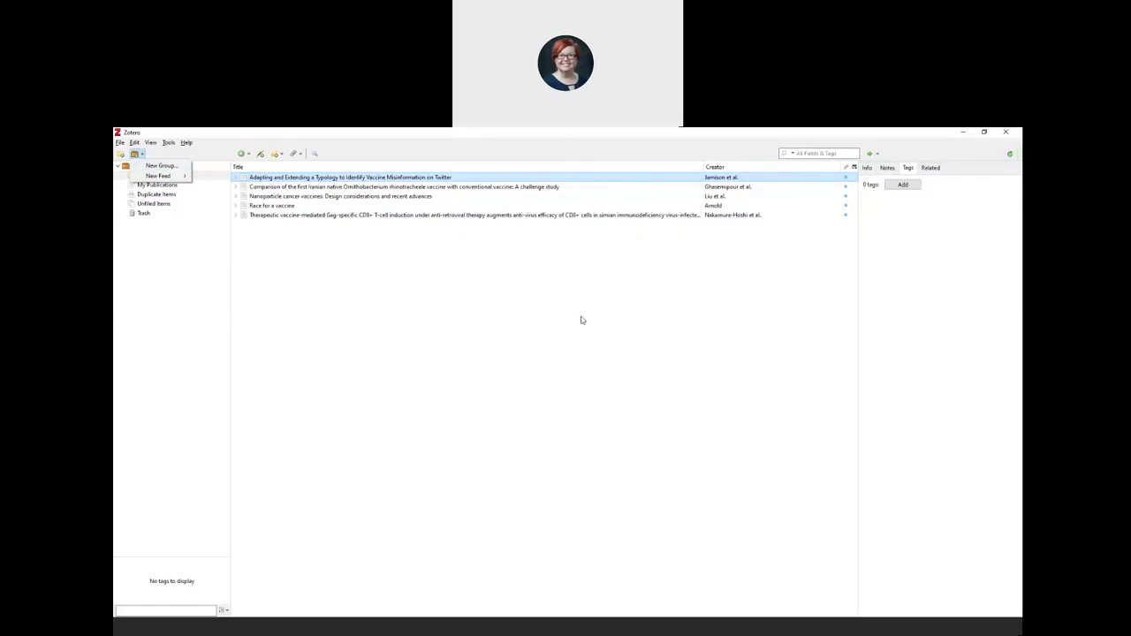
pyautogui.click(335, 308)
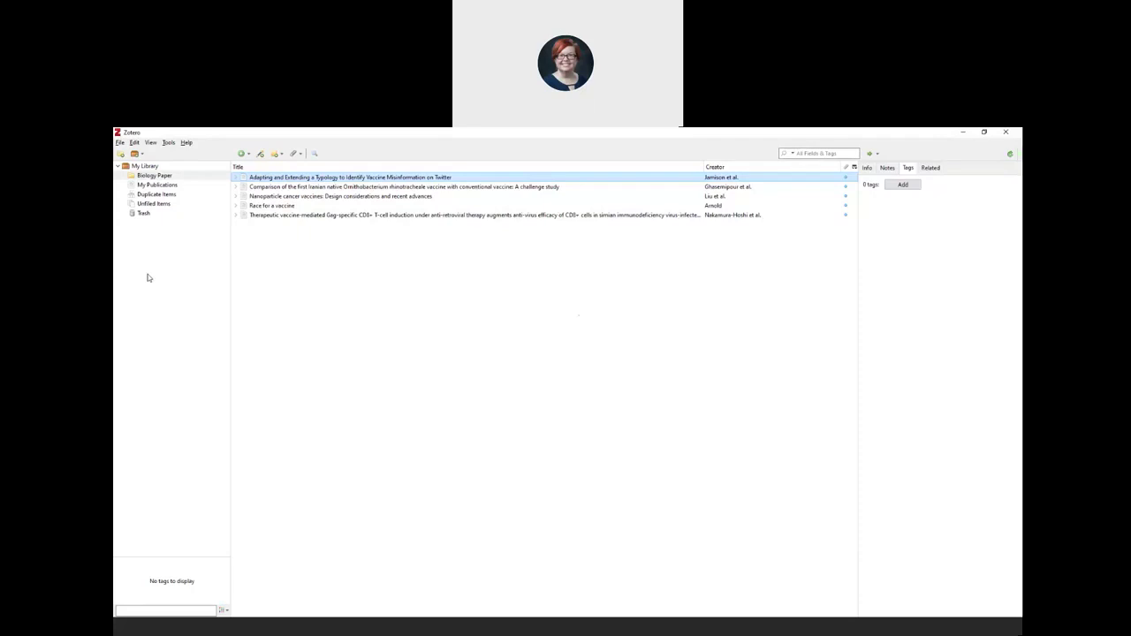
# - Open the Zotero preferences and examine the sync settings, the citation style list and the general file handling options
pyautogui.click(135, 144)
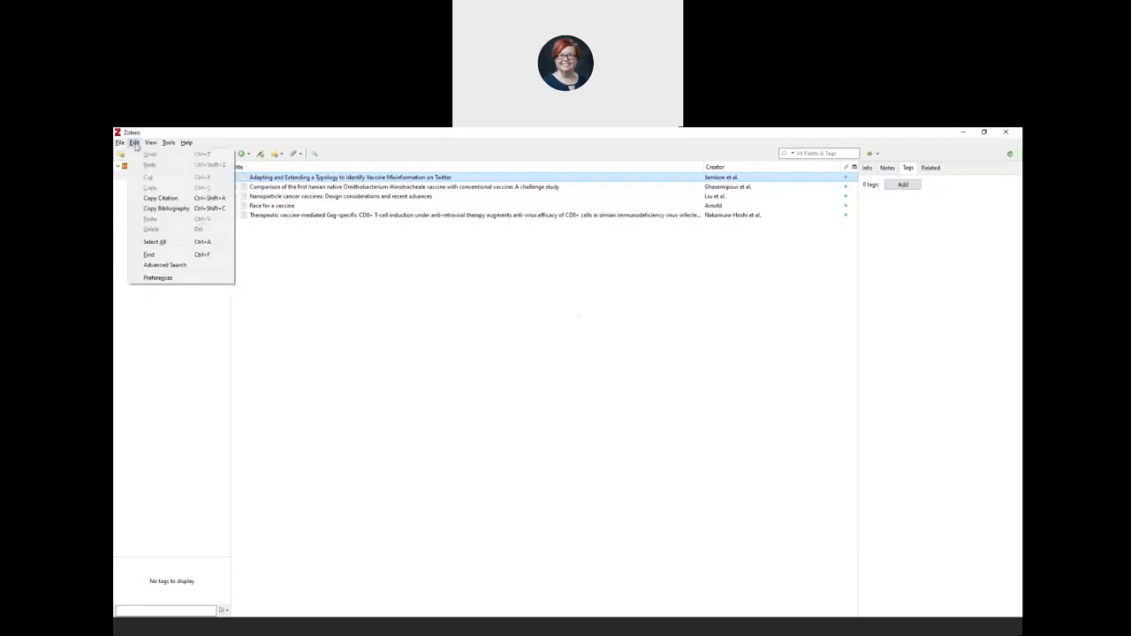
pyautogui.click(158, 278)
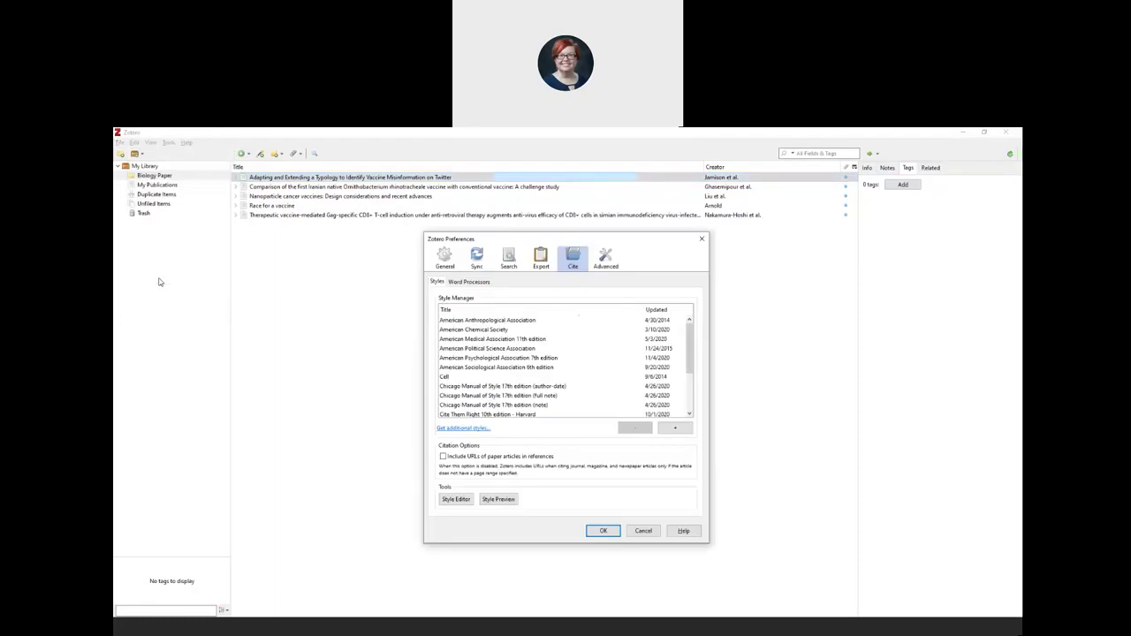
pyautogui.click(477, 261)
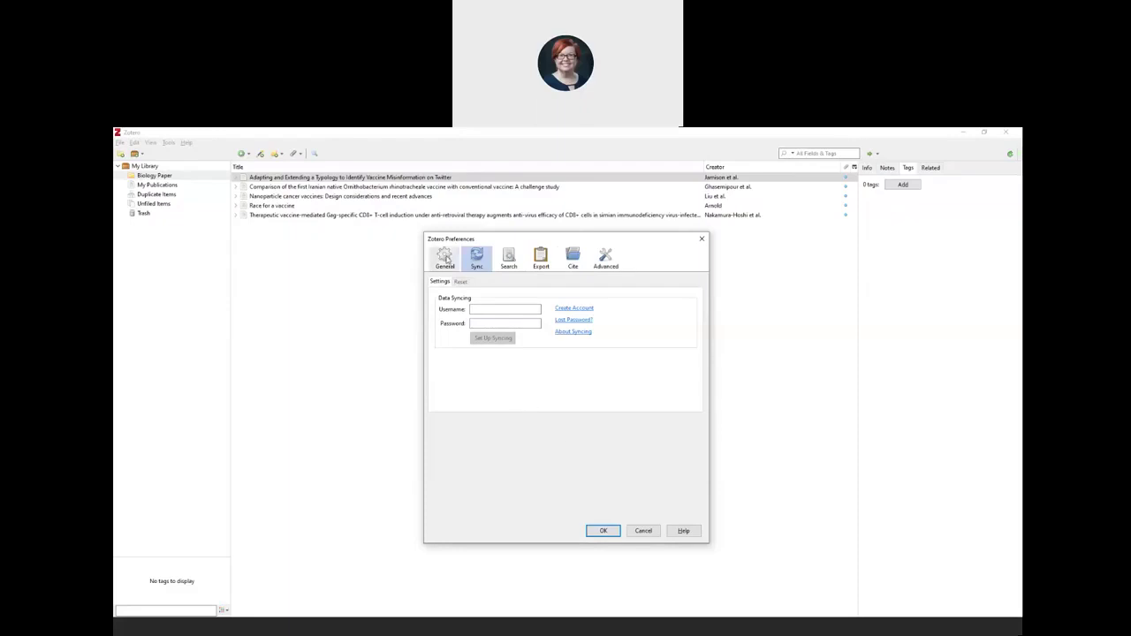
pyautogui.click(445, 258)
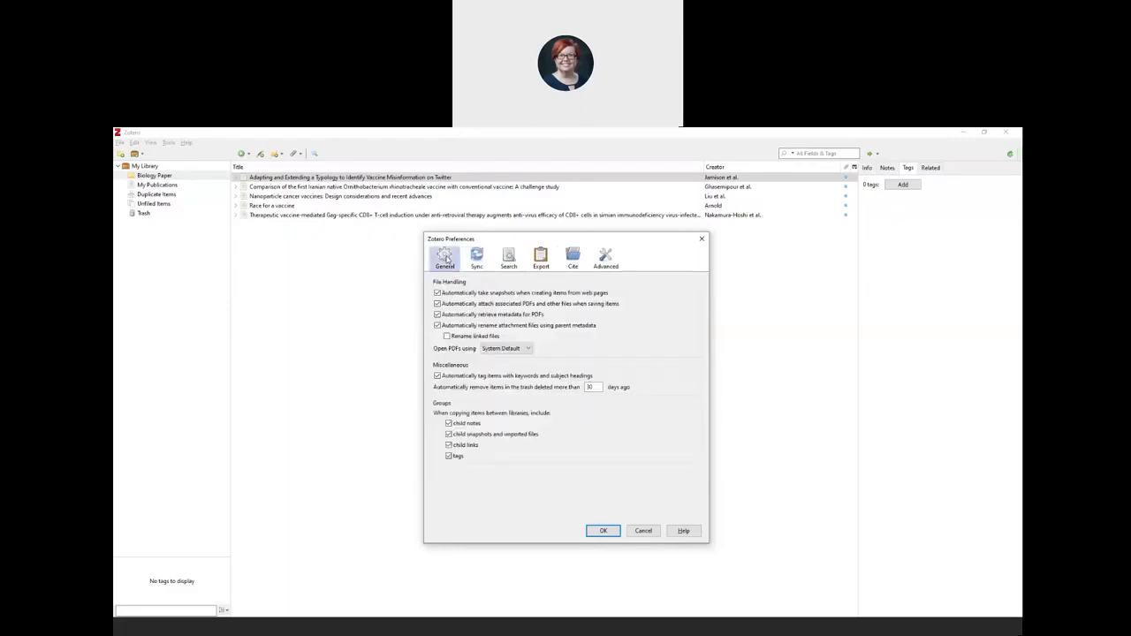
pyautogui.click(564, 262)
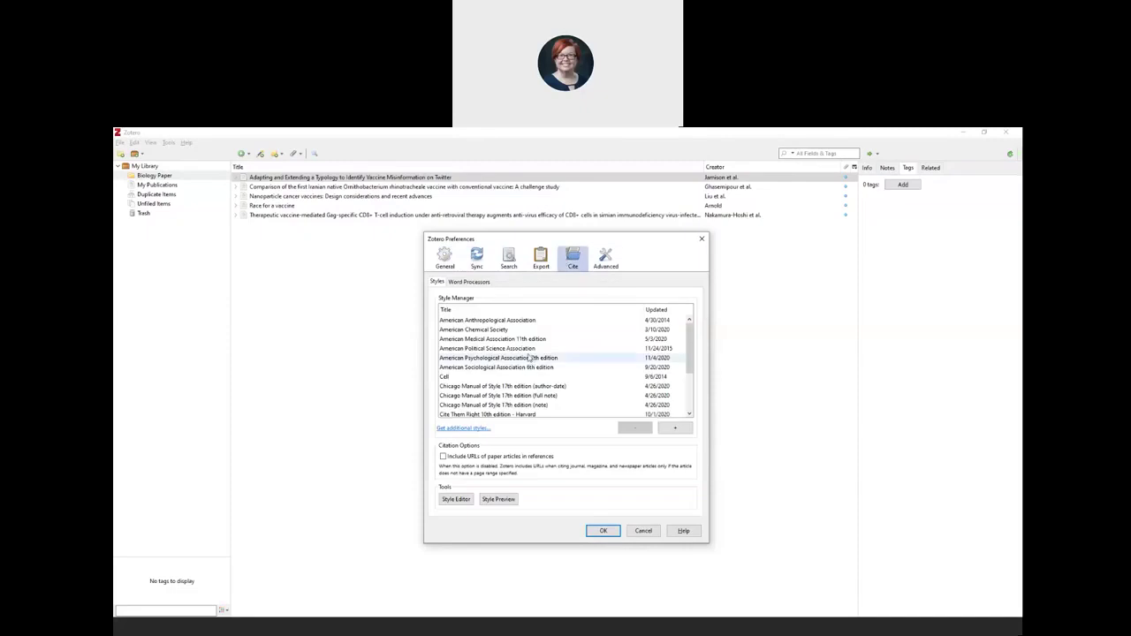
pyautogui.scroll(-3, 530, 358)
pyautogui.scroll(3, 529, 357)
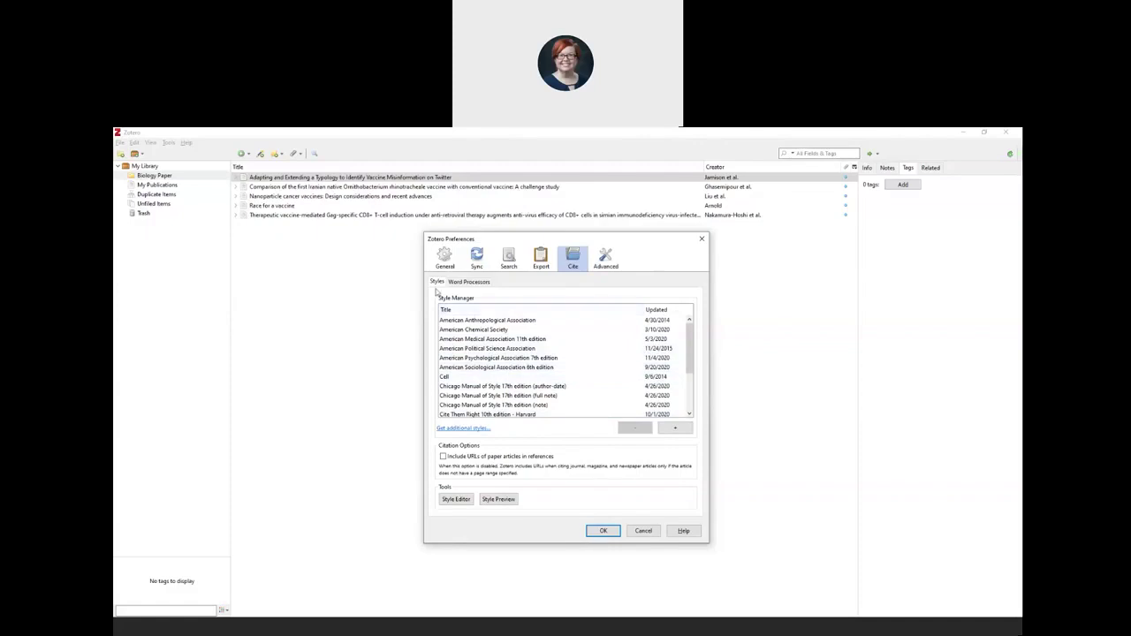
pyautogui.click(443, 261)
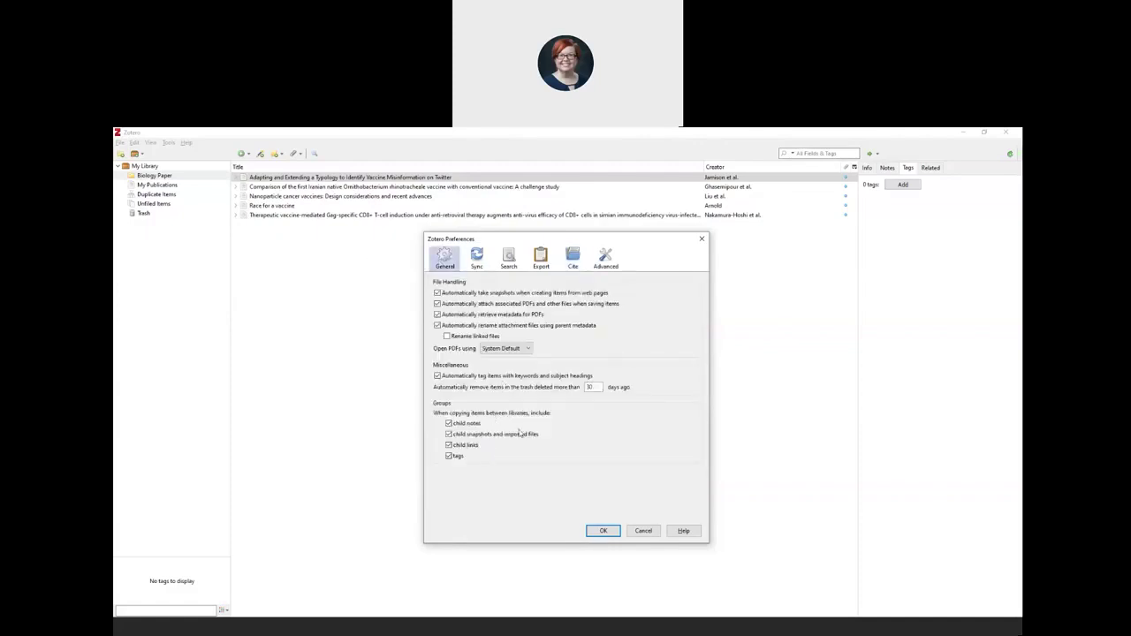
# - Review the data syncing settings in the Zotero preferences and close them without saving changes
pyautogui.click(477, 258)
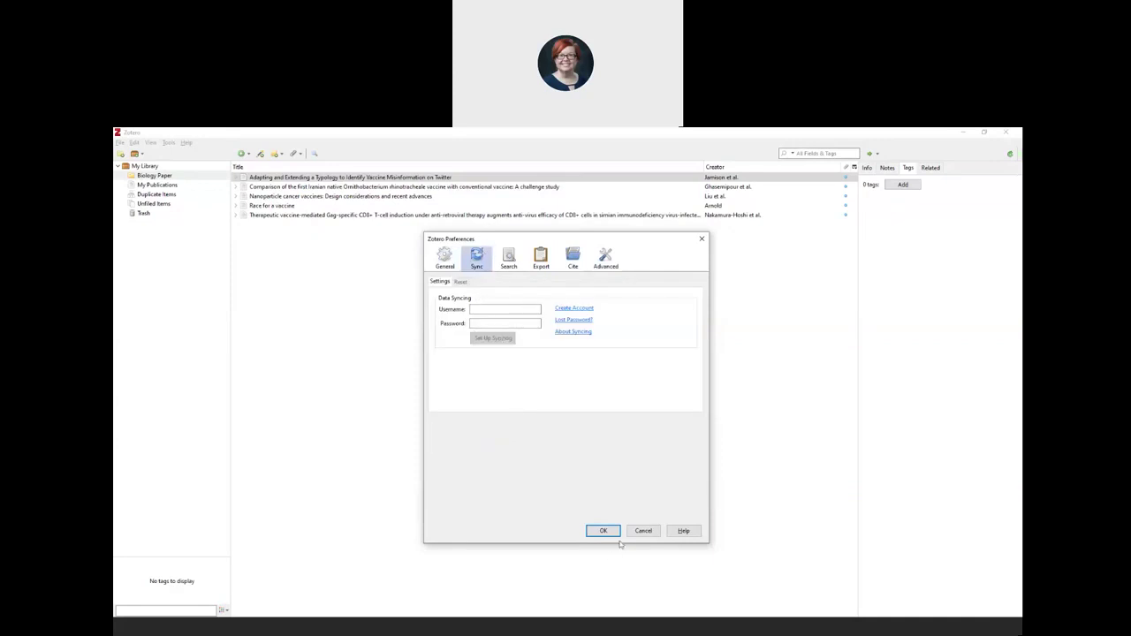
pyautogui.click(652, 531)
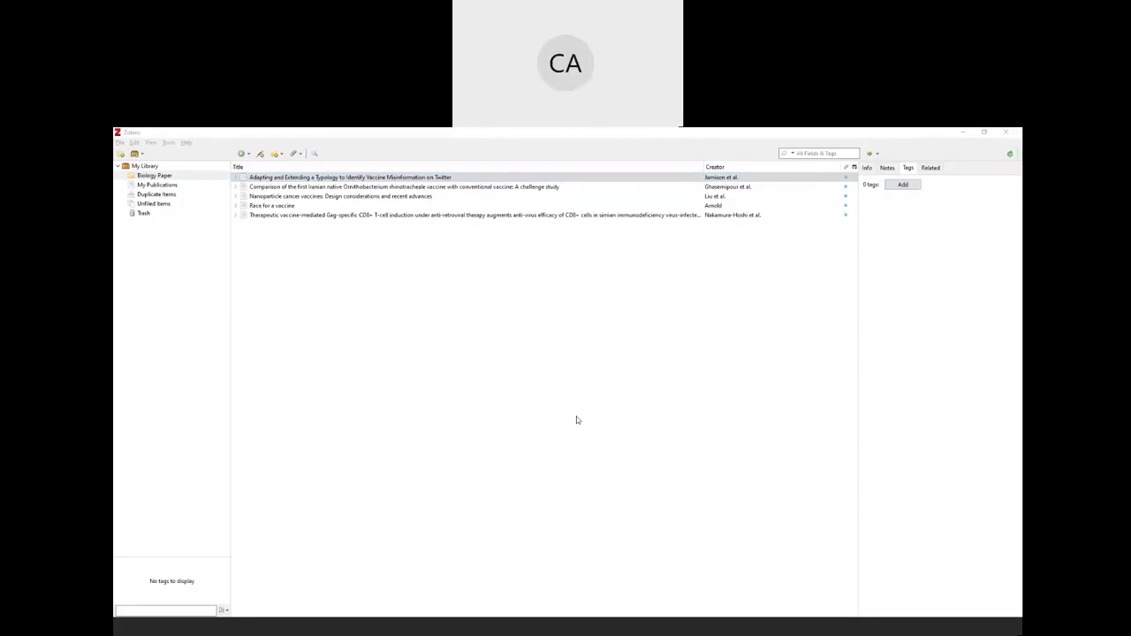
# - Switch to the blank Word document and enter a line of random placeholder text as the start of the paper
pyautogui.hotkey('alt', 'Tab')
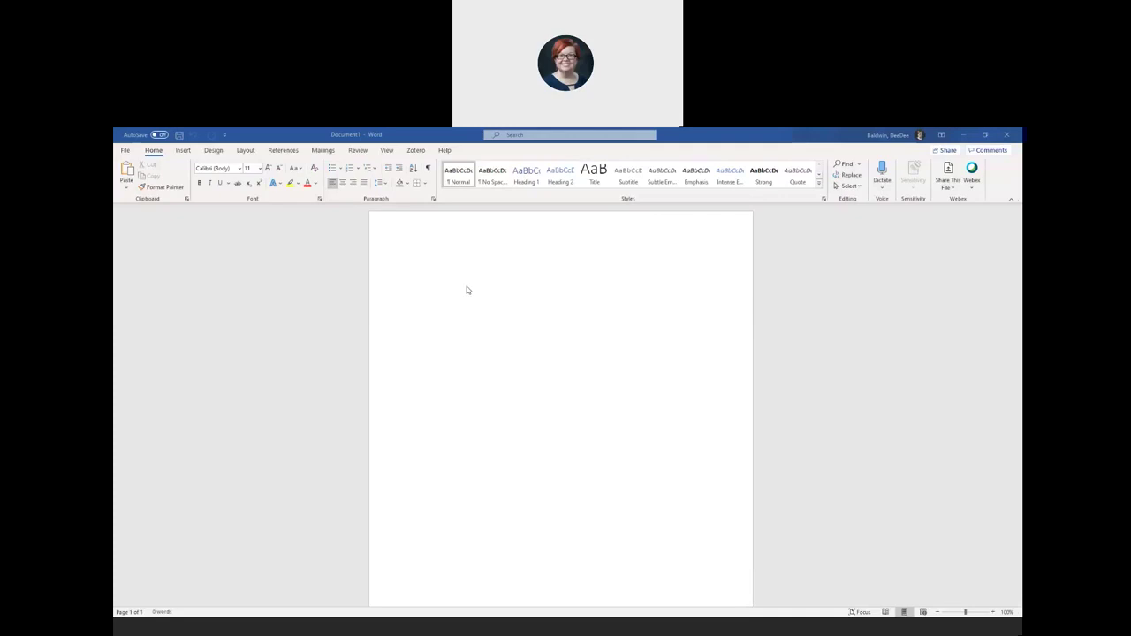
pyautogui.click(492, 273)
pyautogui.write('asdflk')
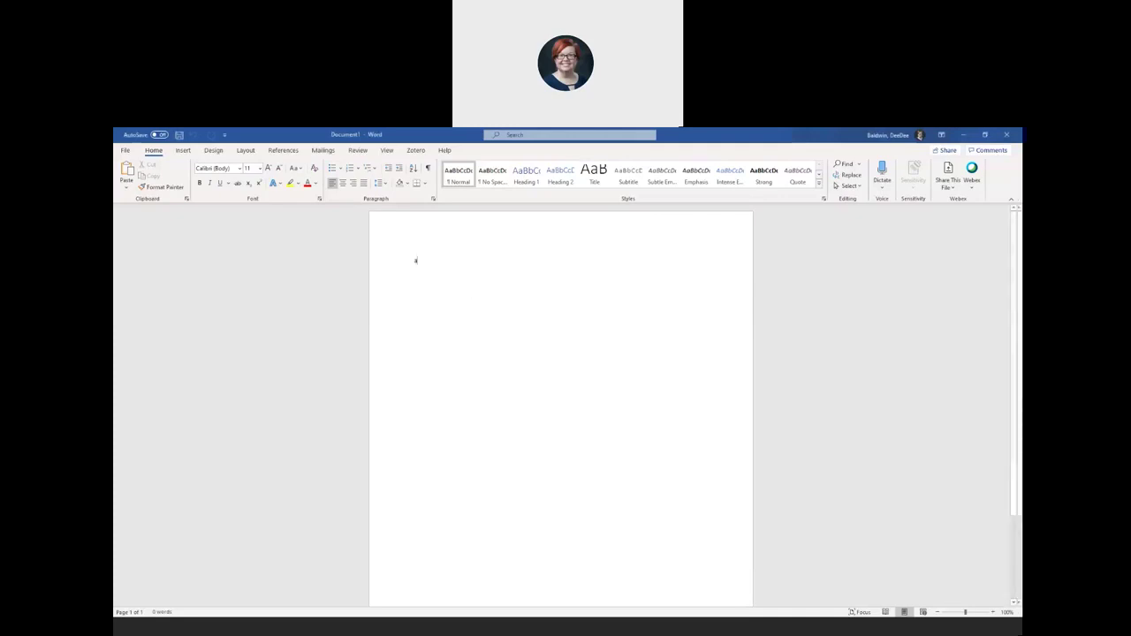
pyautogui.write('jad ;lxckvjz xclvij lkjalijs;kvj zxc;')
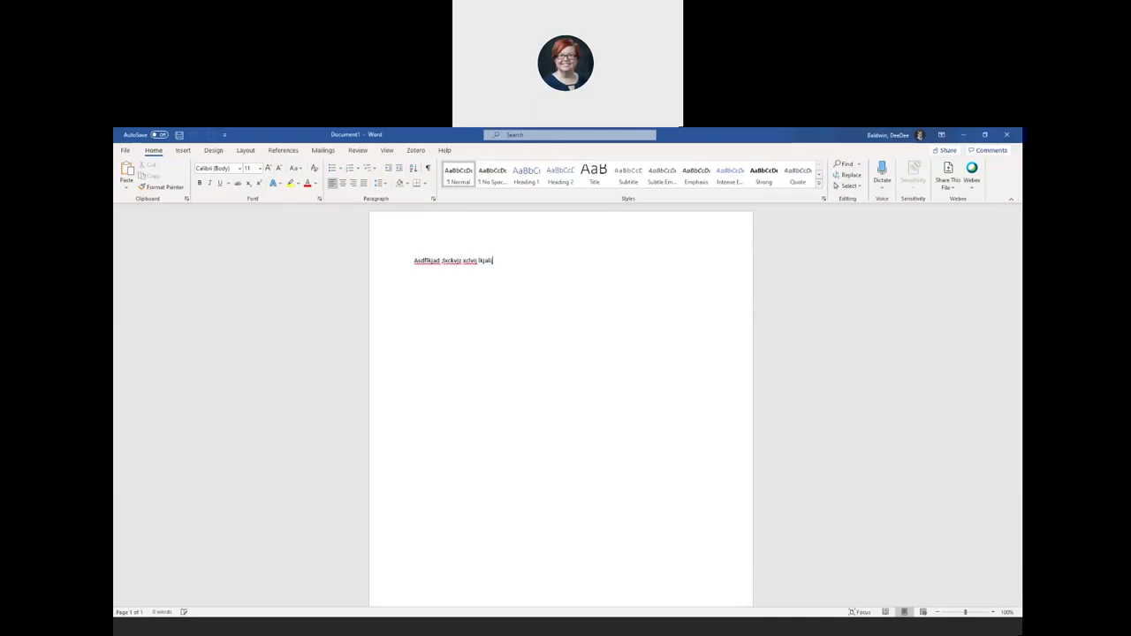
pyautogui.write('lkvj ielfjldkcj lvkj lkjd')
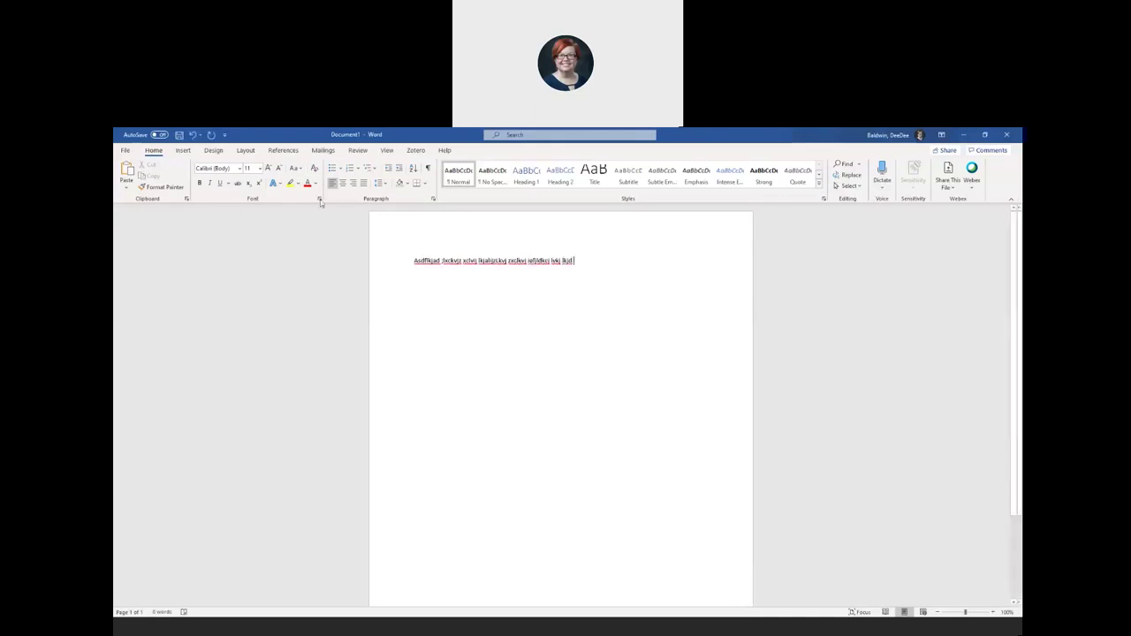
# - Insert a Zotero citation in American Psychological Association (APA) 7th edition style for "Will vaccines work on new variants?", page 21, after the placeholder text
pyautogui.click(417, 152)
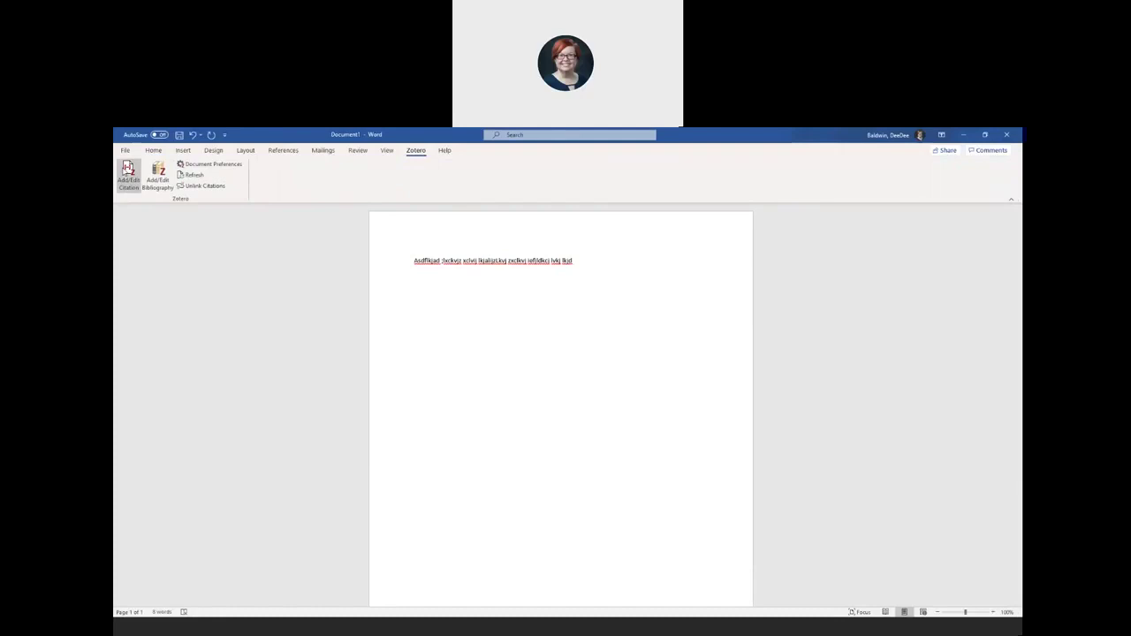
pyautogui.click(128, 170)
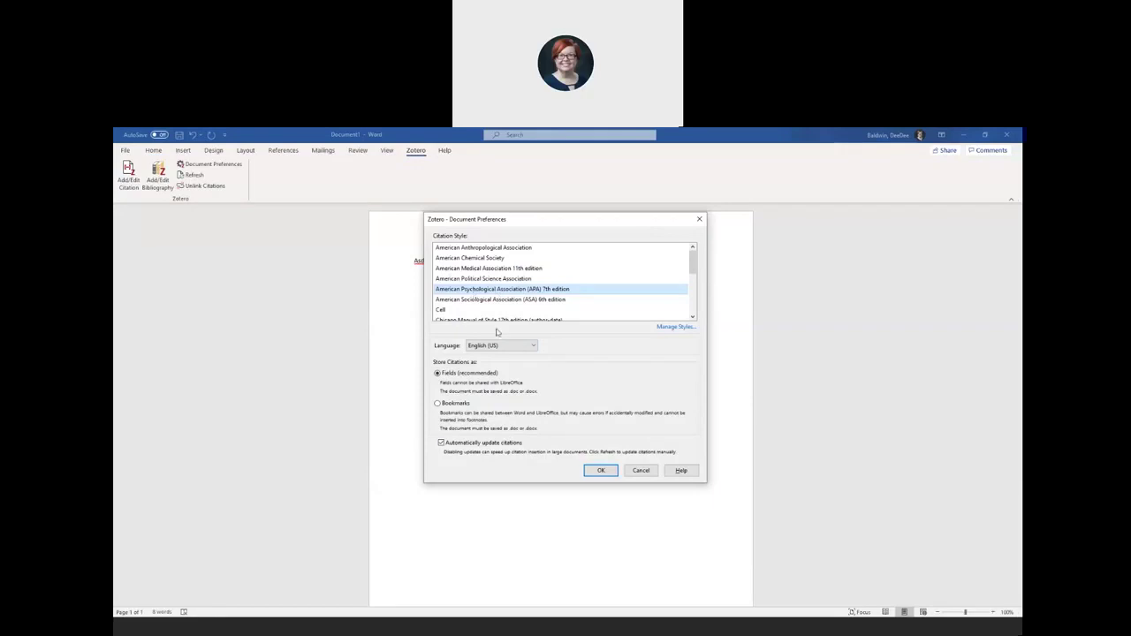
pyautogui.click(602, 472)
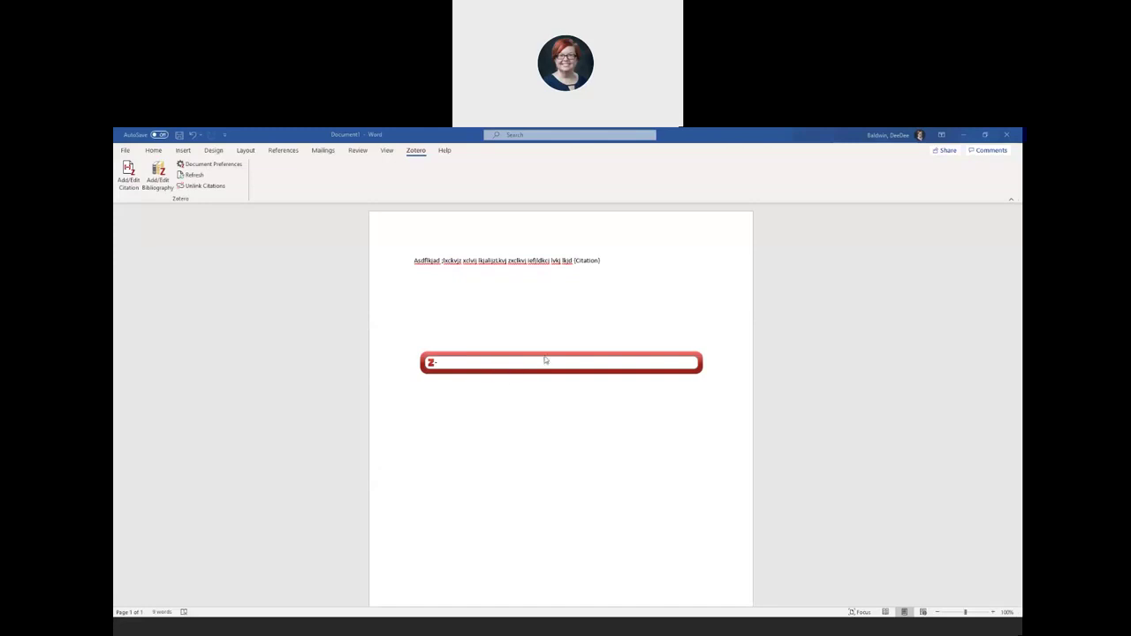
pyautogui.write('vaccines')
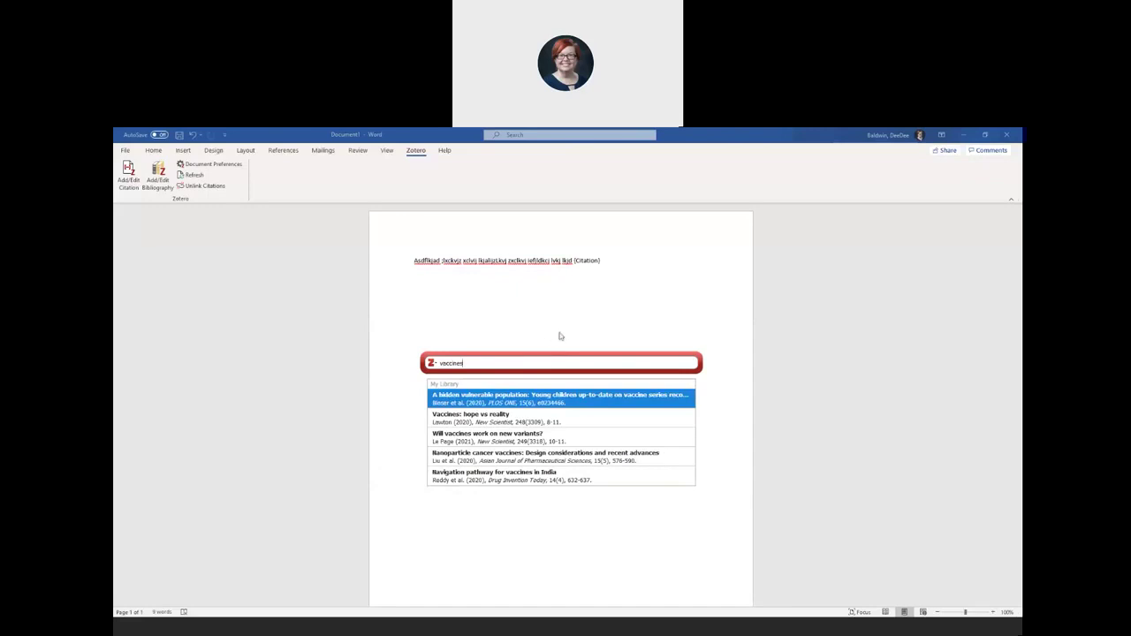
pyautogui.click(509, 444)
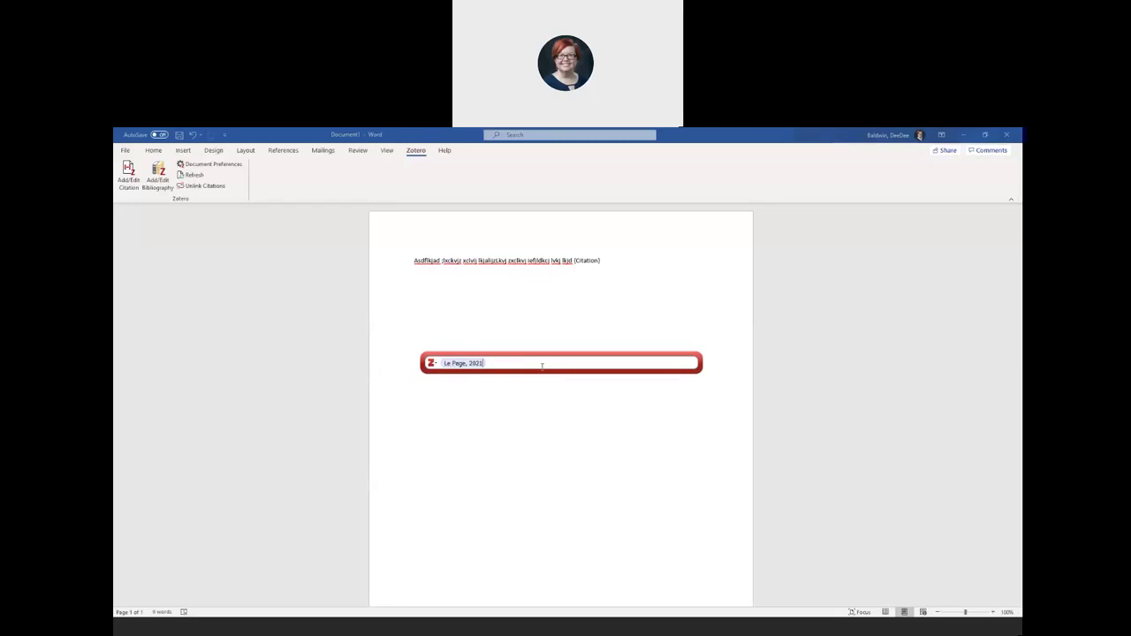
pyautogui.write('21')
pyautogui.press('Return')
pyautogui.press('Return')
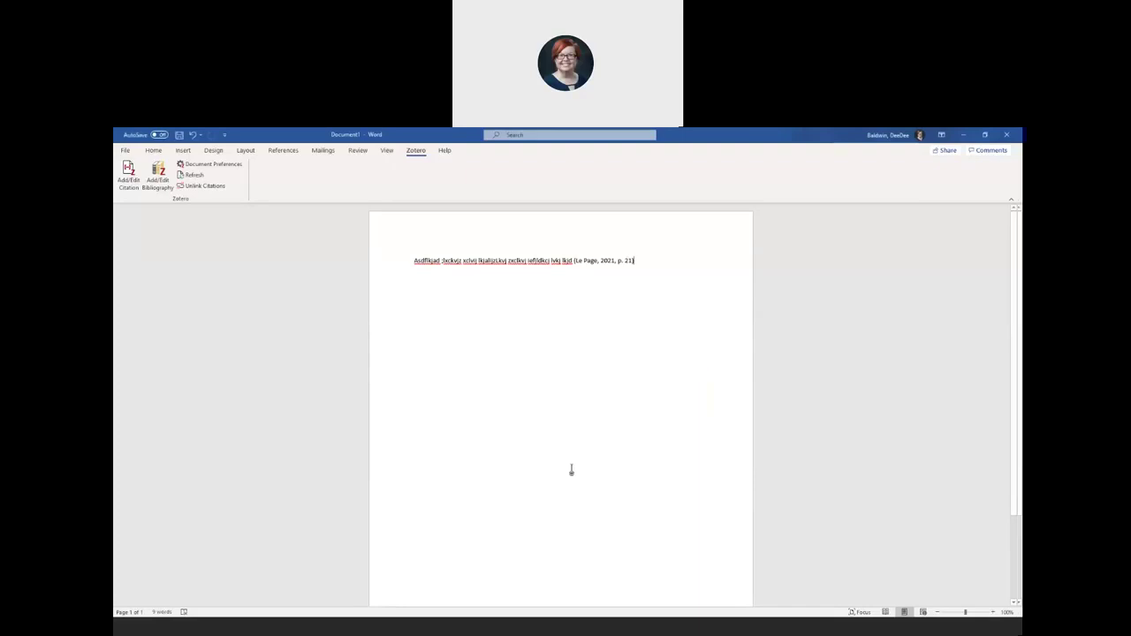
# - Add more placeholder text and cite "Nanoparticle cancer vaccines: Design considerations and recent advances" after it
pyautogui.write('asdlfjxc oij lkjm faic')
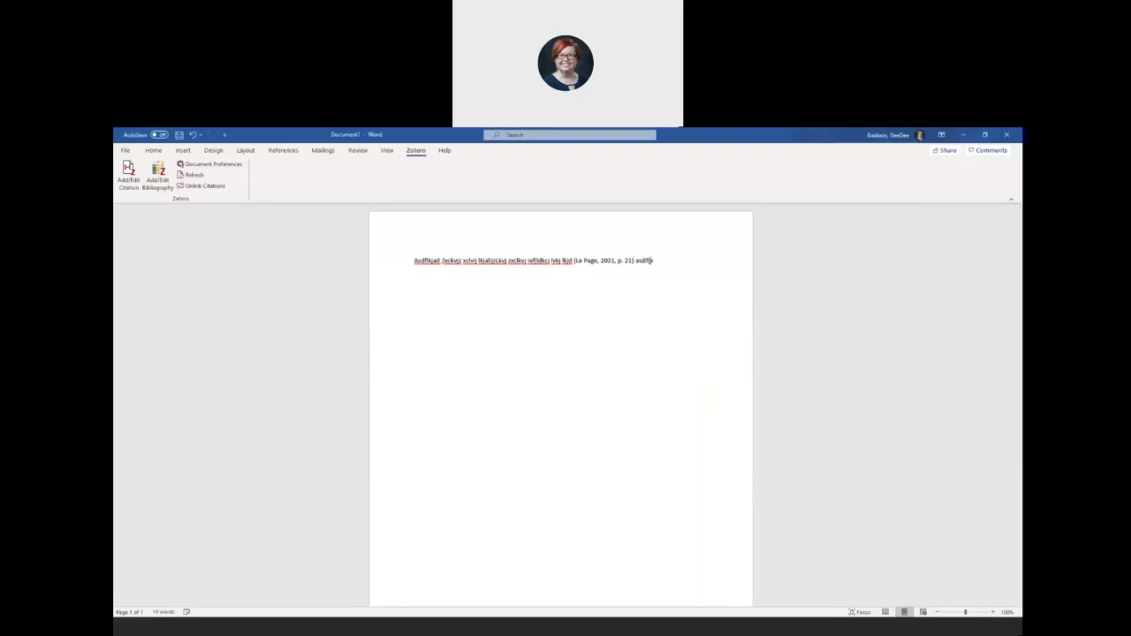
pyautogui.write('r lkj elisjf lkdfj acr lkvkjlkm')
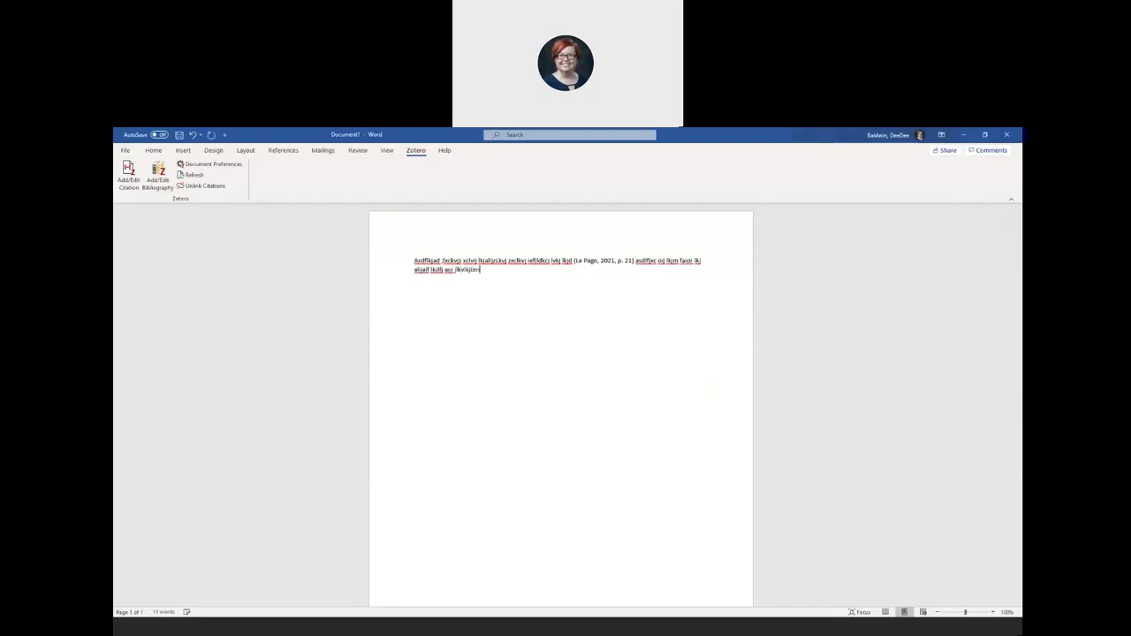
pyautogui.click(128, 172)
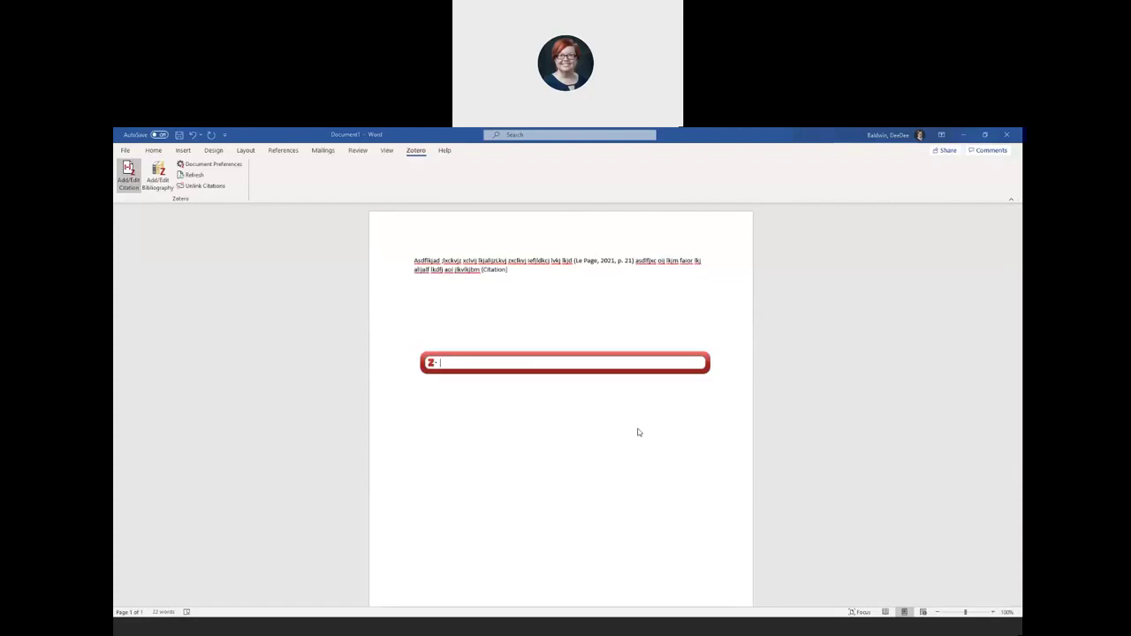
pyautogui.write('vaccines')
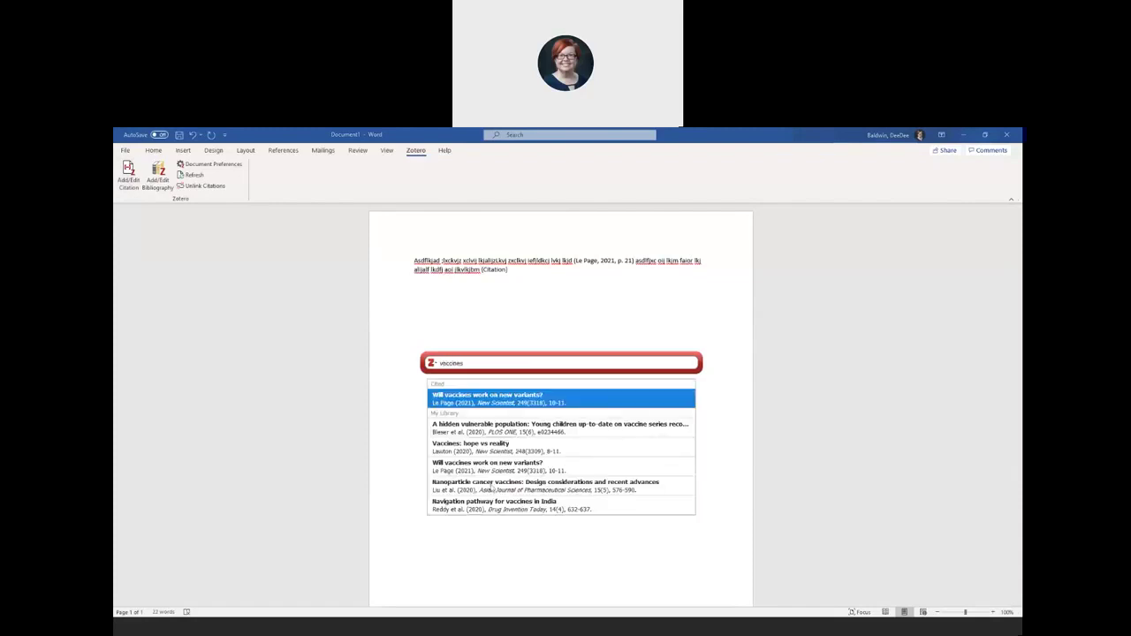
pyautogui.click(492, 488)
pyautogui.press('Return')
# - Continue the paragraph with placeholder text and cite the "Graph-Theoretical Formulation of the Generalized Epitope-based vaccine design" article
pyautogui.write('dlsfjoxcvj lkjer aeovwjlky lkji')
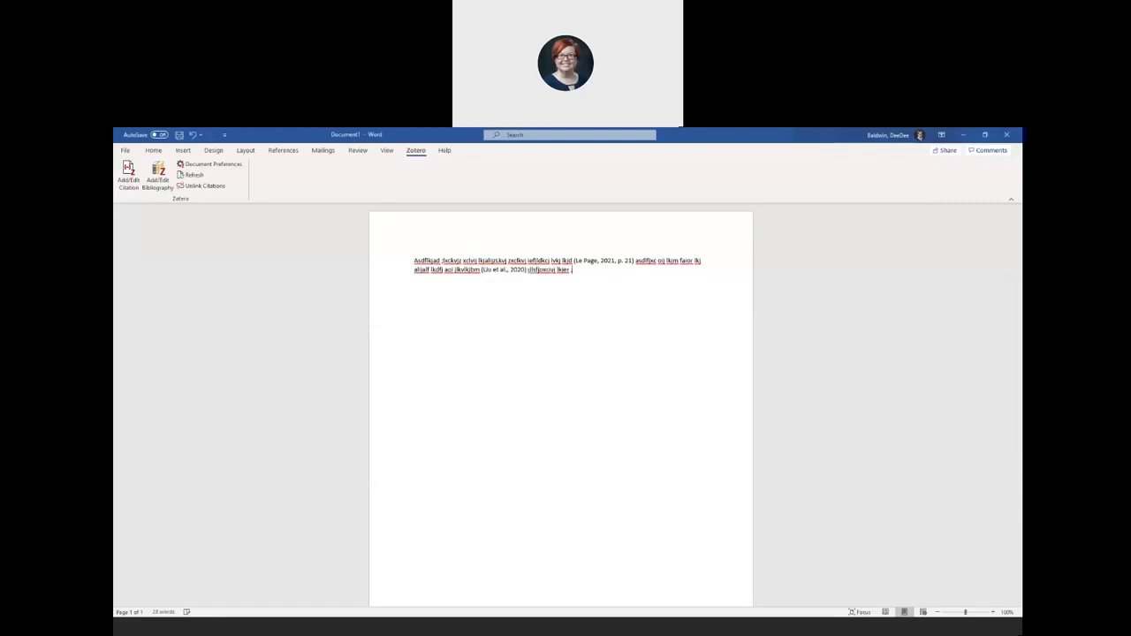
pyautogui.click(133, 182)
pyautogui.write('vaccine')
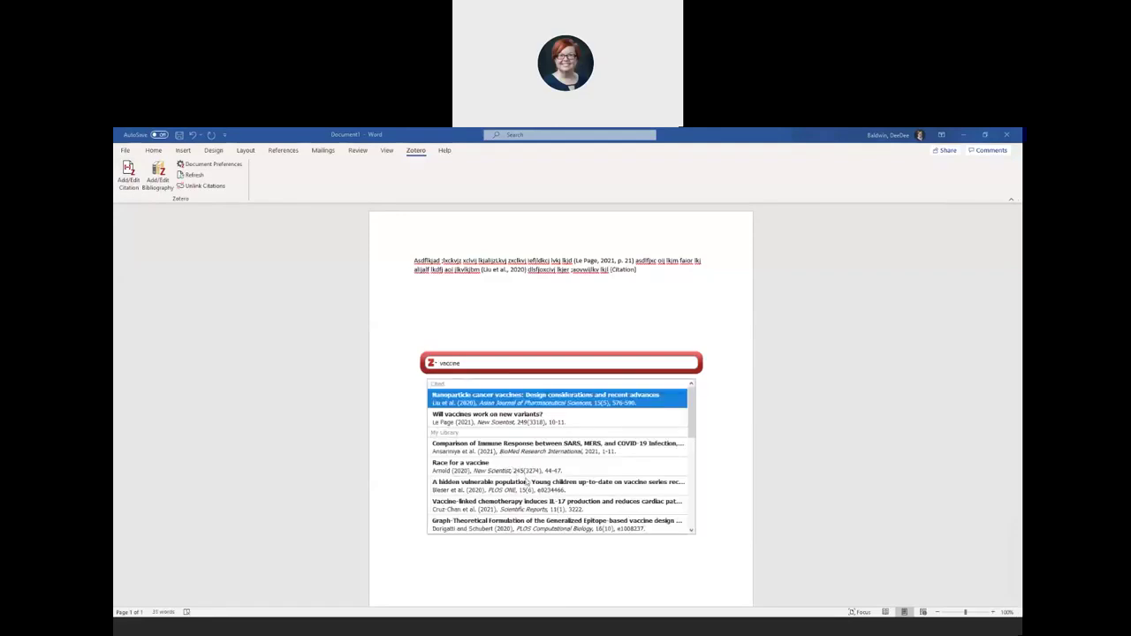
pyautogui.click(500, 526)
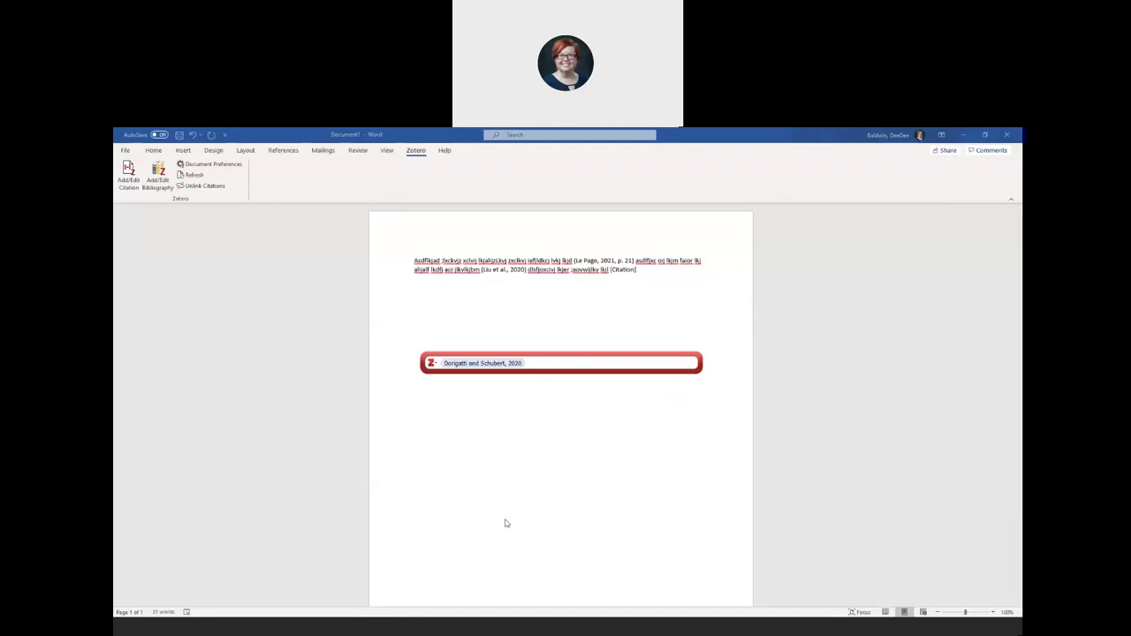
pyautogui.press('Return')
# - Add a "Bibliography" heading below the paragraph and insert the Zotero bibliography under it
pyautogui.press('Return')
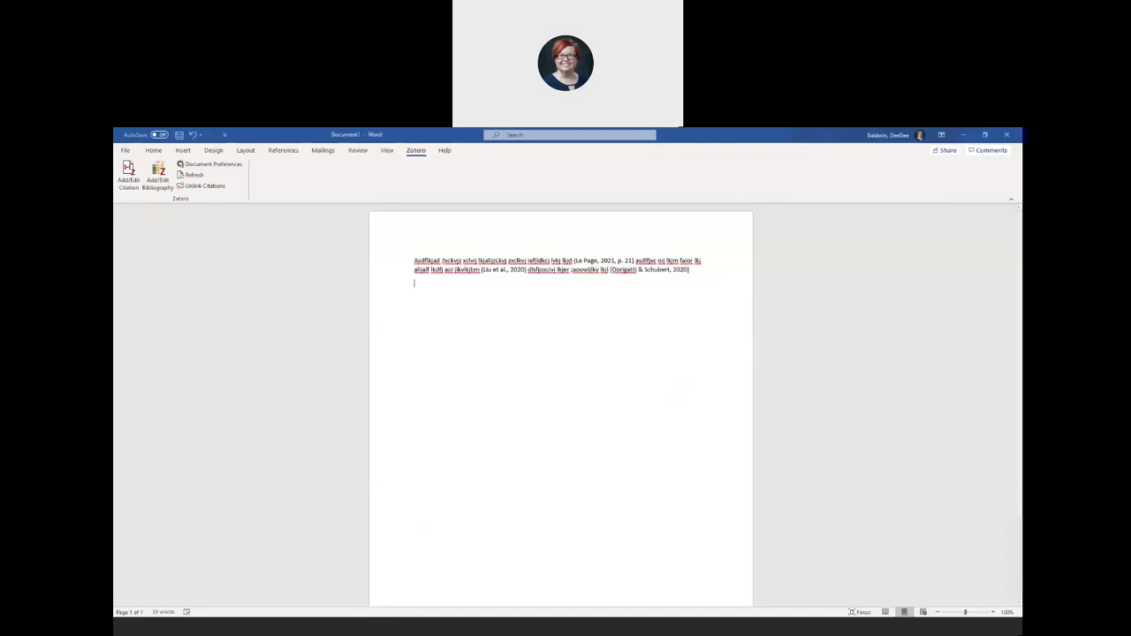
pyautogui.press('Return')
pyautogui.write('Bibliography')
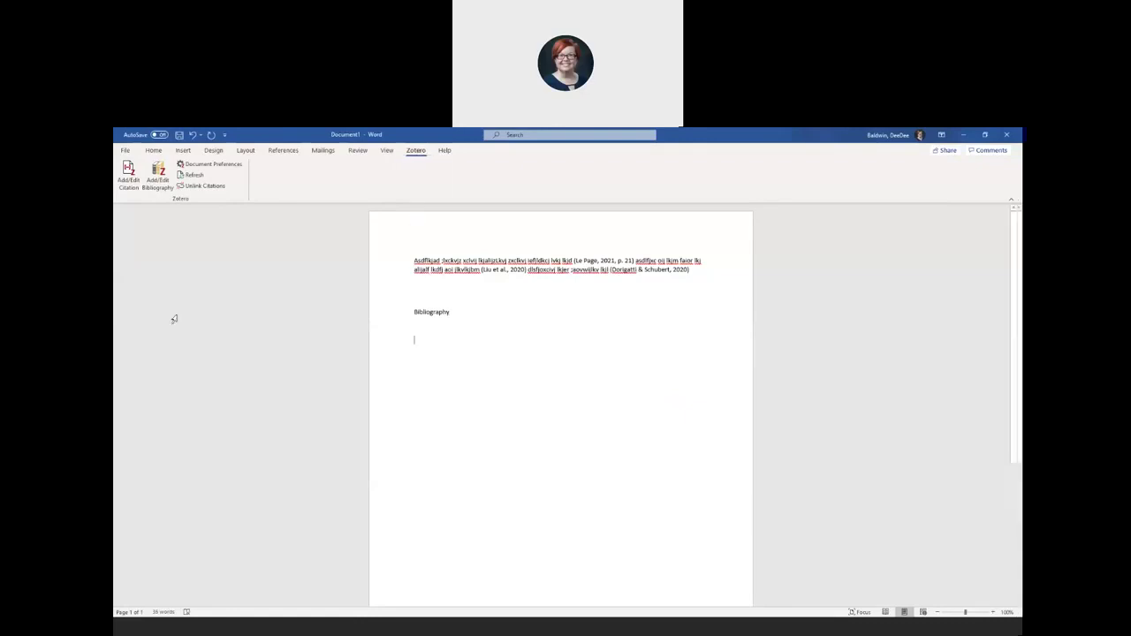
pyautogui.click(157, 187)
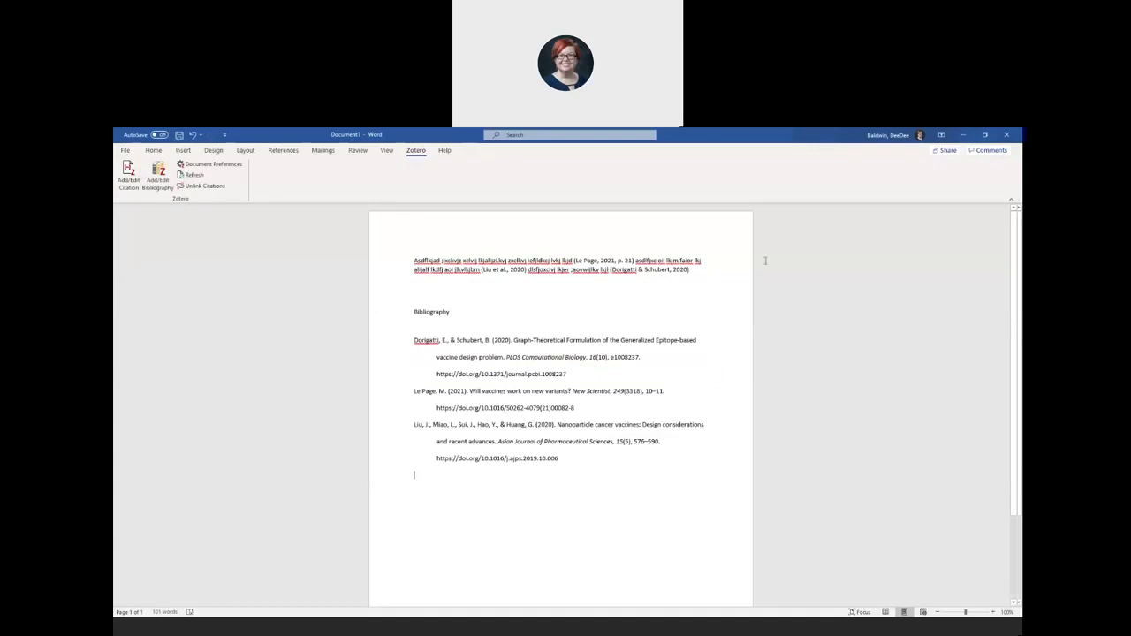
# - Extend the paragraph above the bibliography with placeholder text and cite "Race for a vaccine" at its end
pyautogui.write('asdfjk')
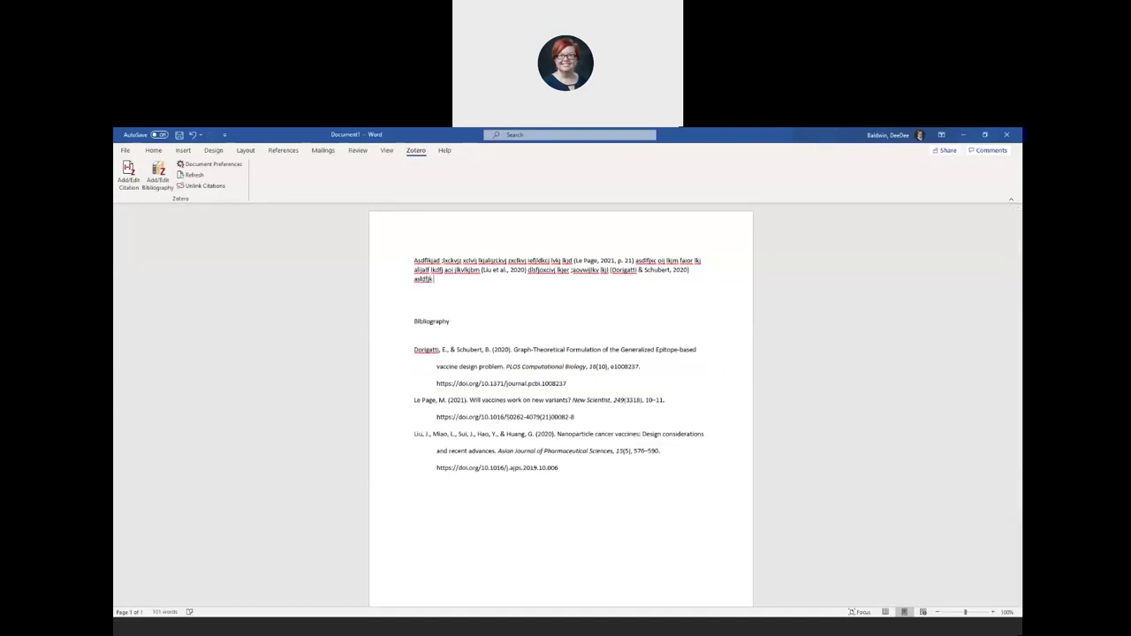
pyautogui.write(' lcvxkj alsdkfj lkjlkj')
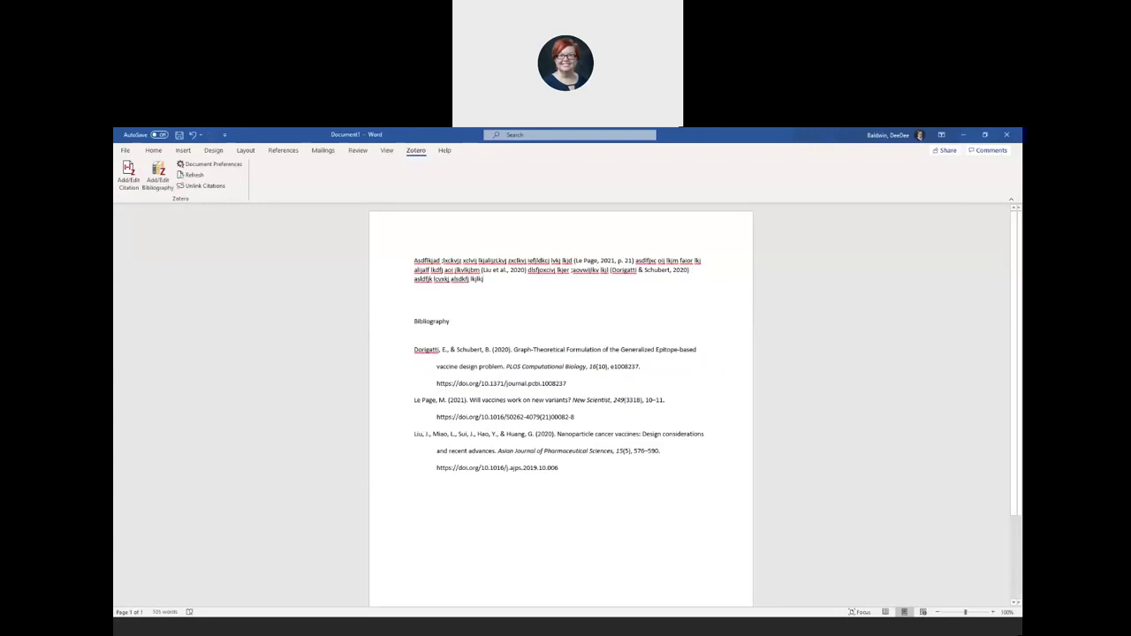
pyautogui.click(129, 170)
pyautogui.write('ve')
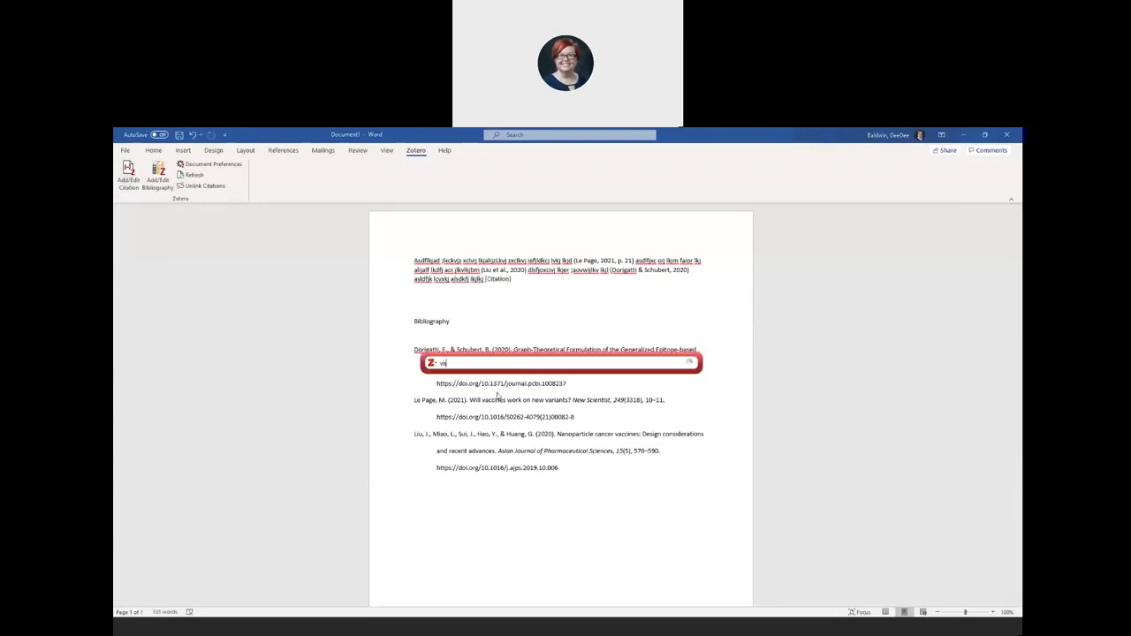
pyautogui.write('ccine')
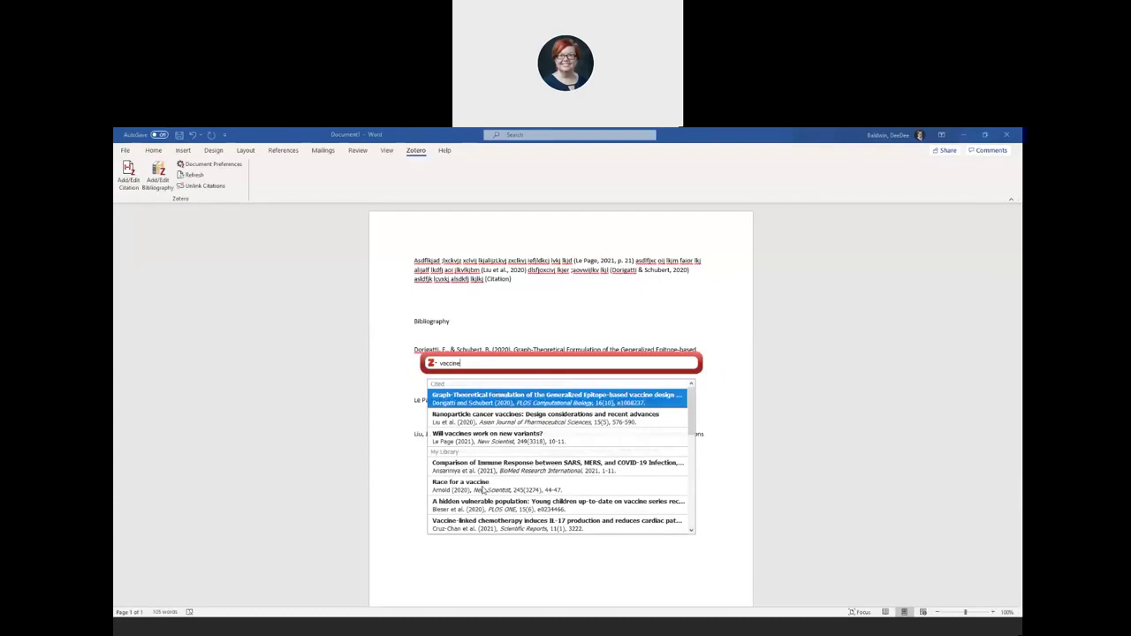
pyautogui.click(483, 491)
pyautogui.press('Return')
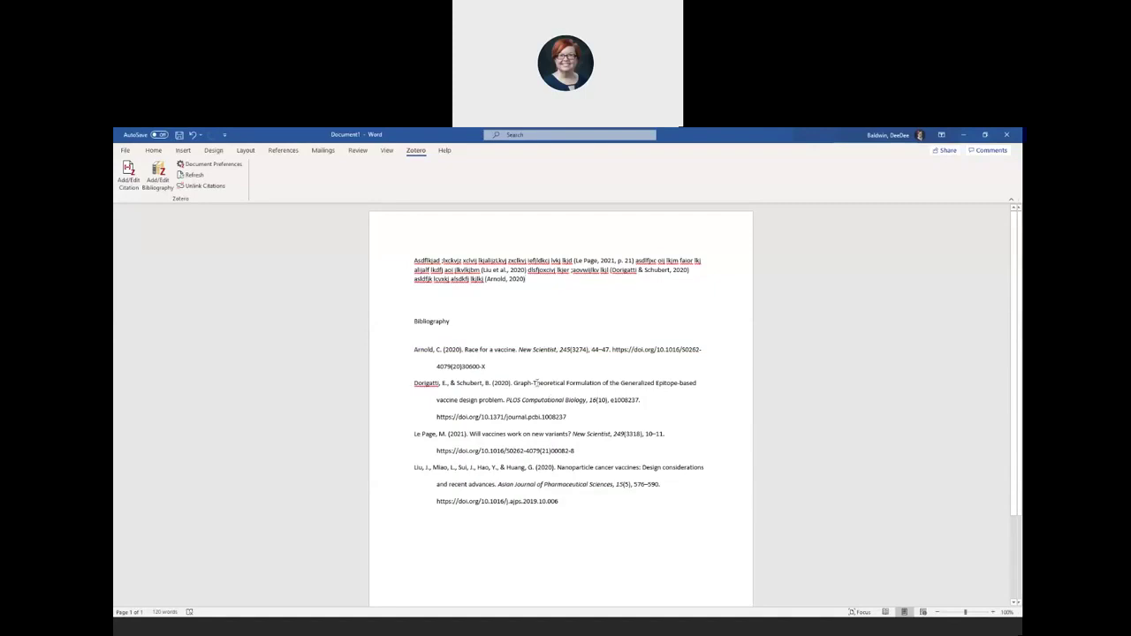
# - Change the document's citation style to Modern Language Association 8th edition
pyautogui.click(617, 378)
pyautogui.click(202, 166)
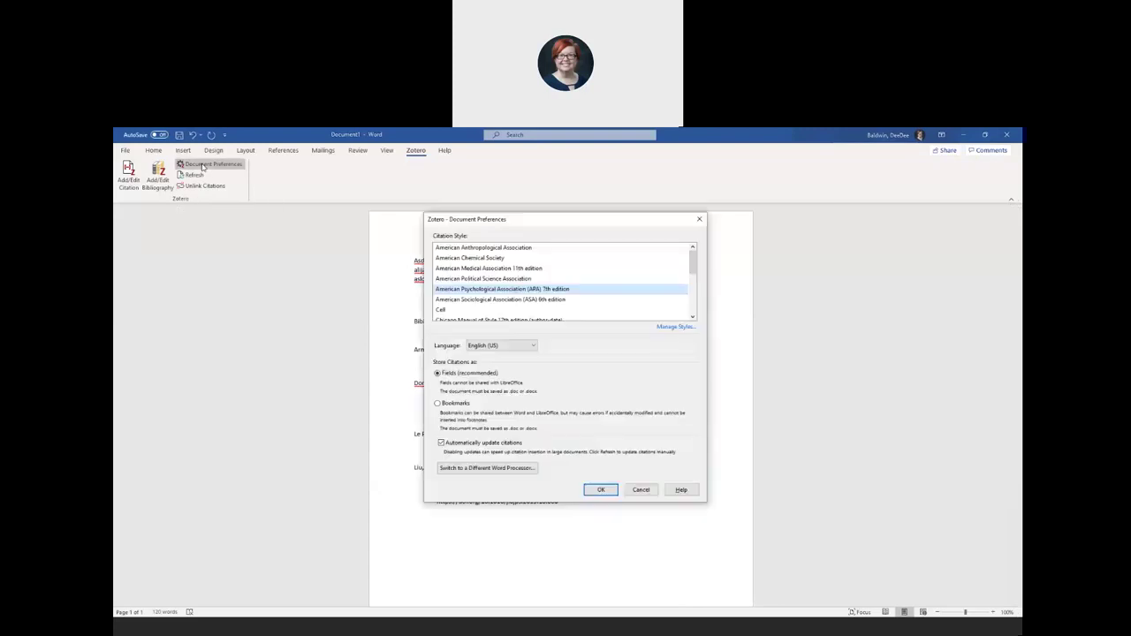
pyautogui.scroll(-1, 553, 285)
pyautogui.scroll(-3, 552, 286)
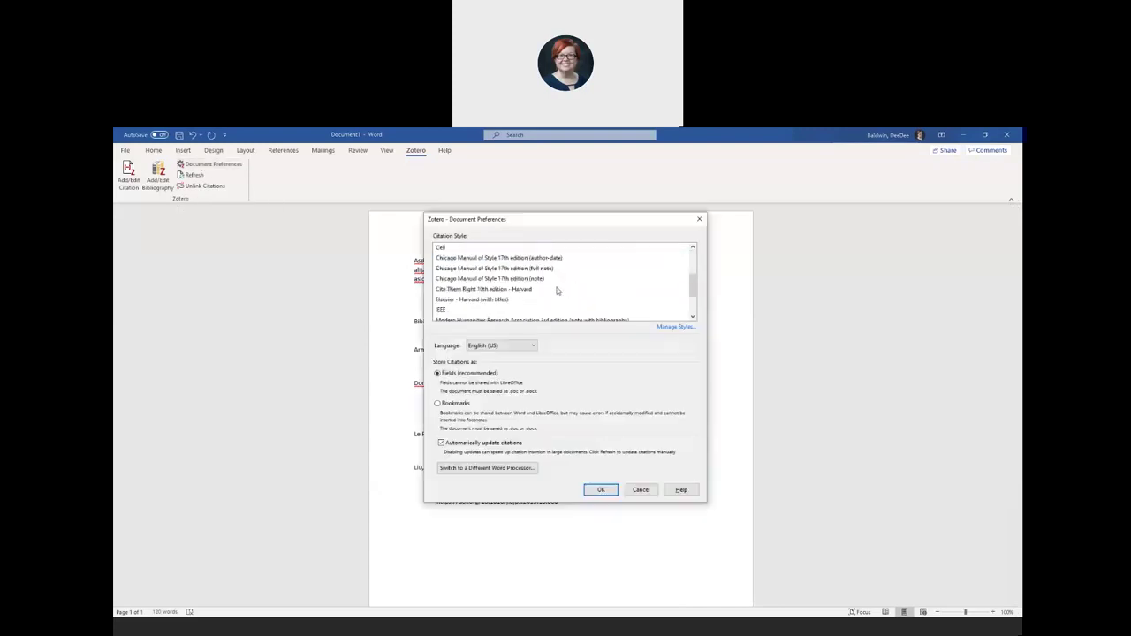
pyautogui.click(513, 291)
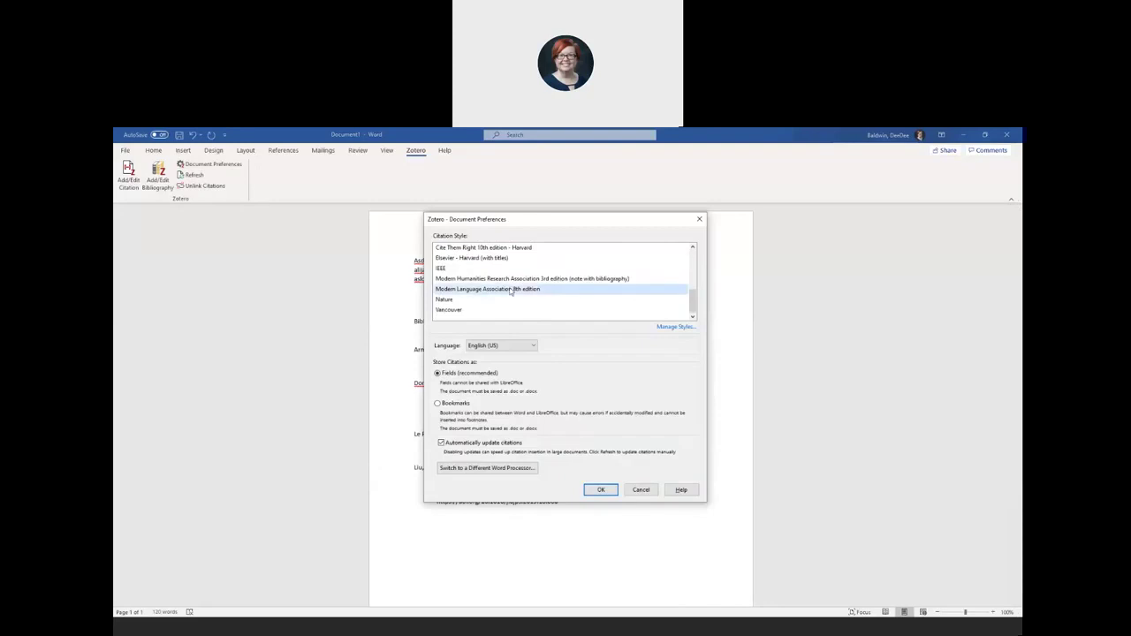
pyautogui.click(609, 490)
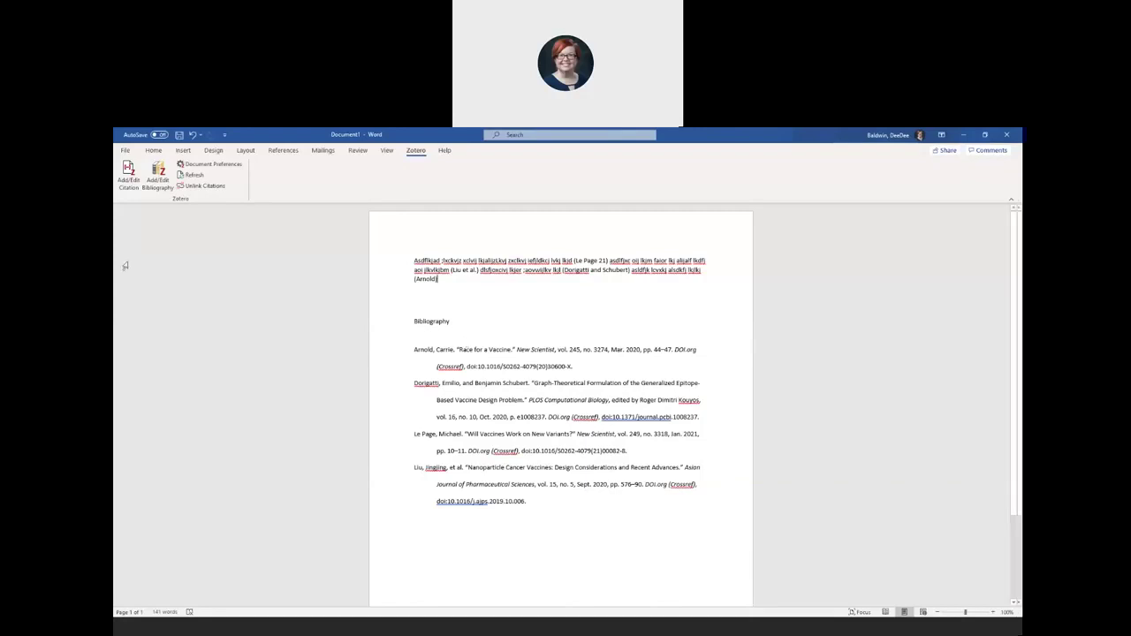
# - Select the bibliography entries, look through the citation styles in the document preferences, and close them without changes
pyautogui.keyDown('shift'); pyautogui.click(643, 449); pyautogui.keyUp('shift')
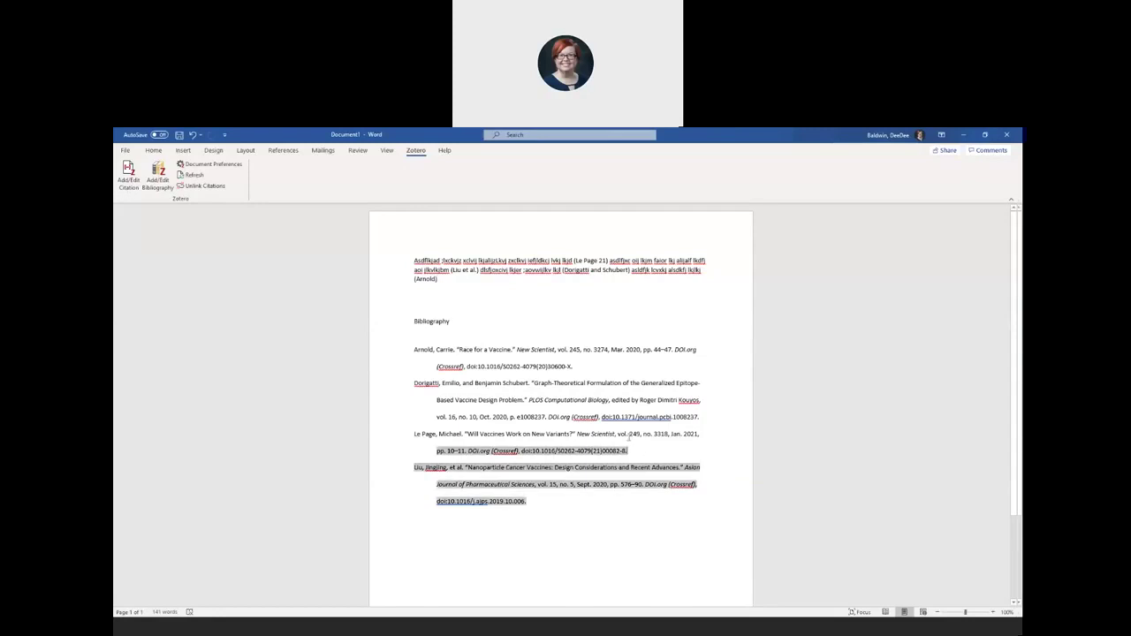
pyautogui.click(196, 165)
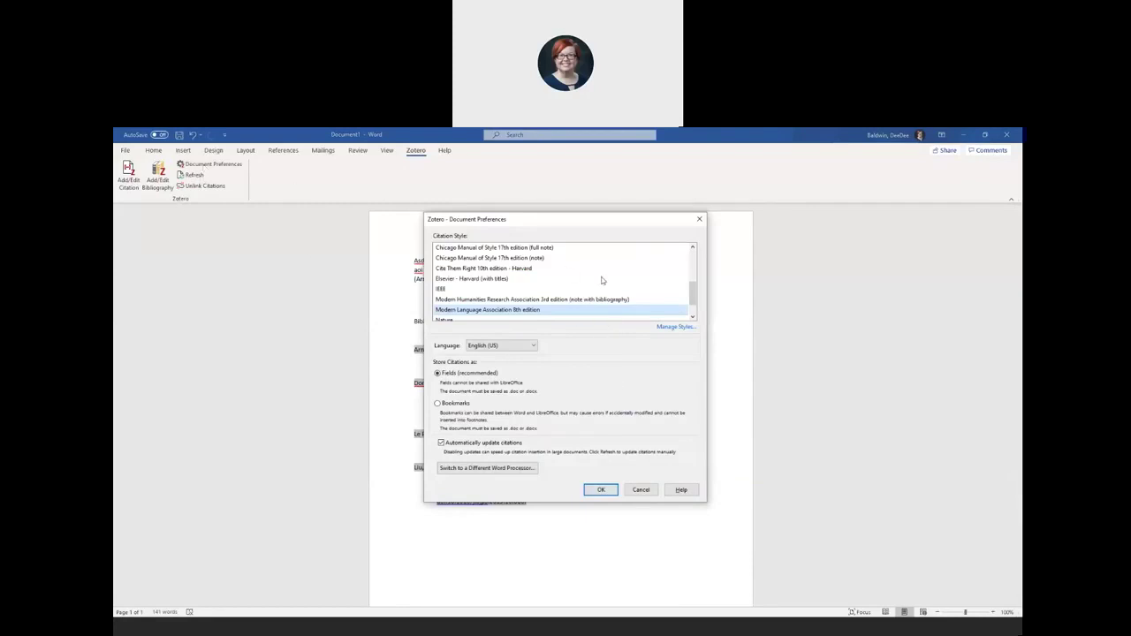
pyautogui.scroll(-1, 598, 276)
pyautogui.scroll(4, 597, 276)
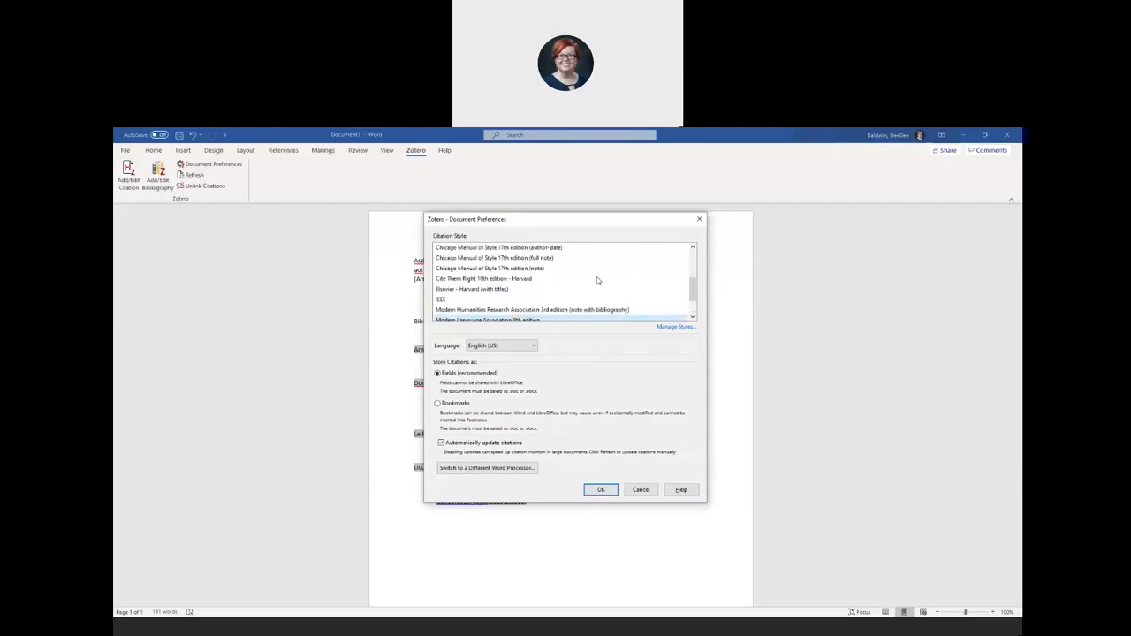
pyautogui.scroll(-3, 596, 280)
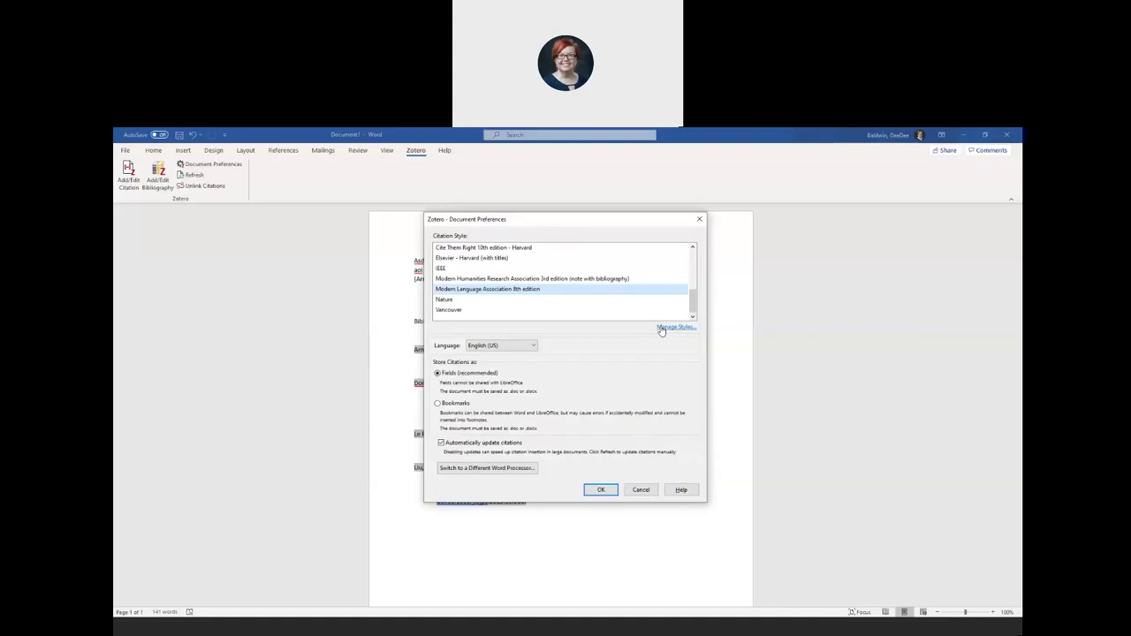
pyautogui.click(648, 492)
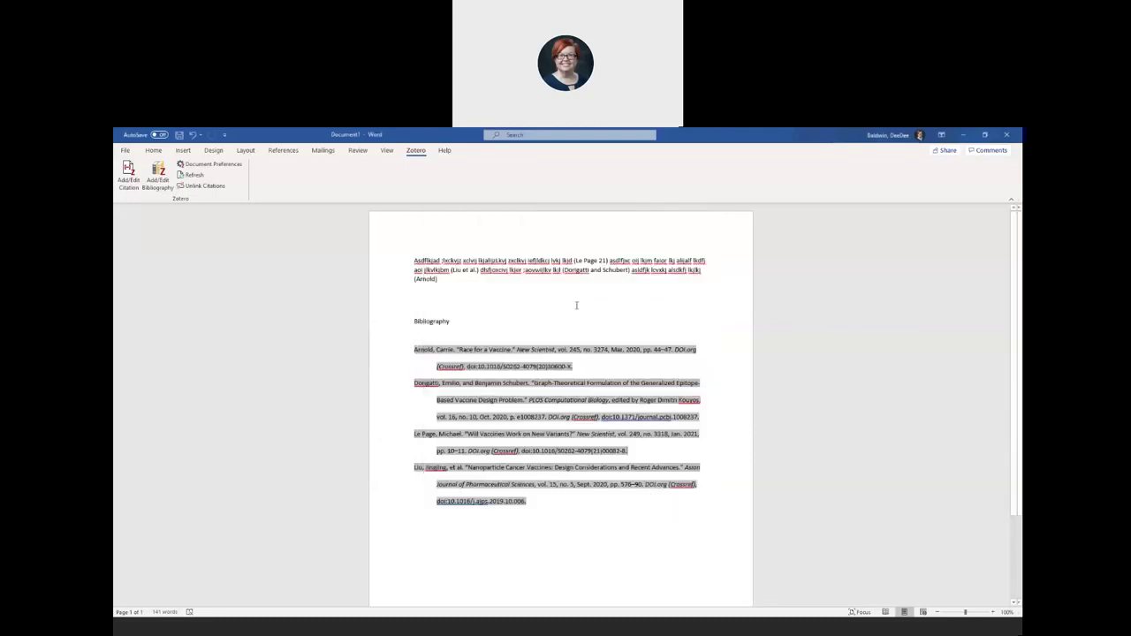